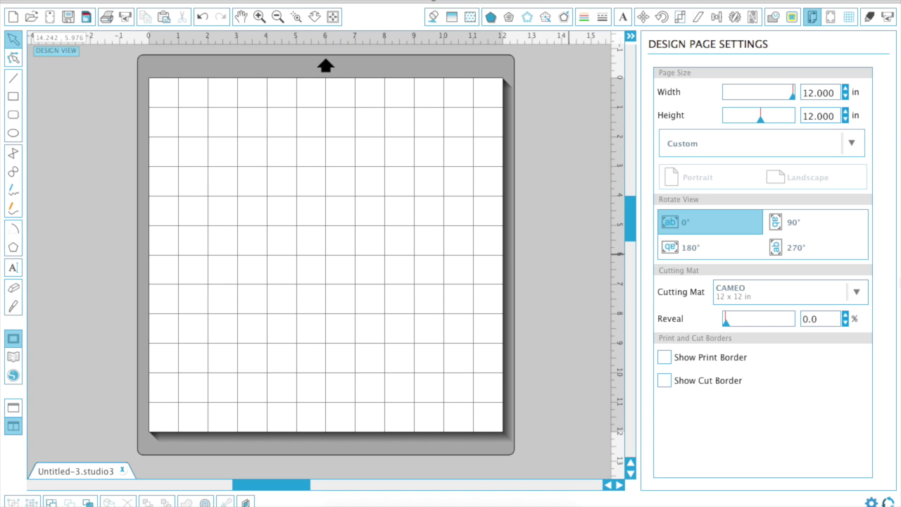
Switch the cutting mat to Portrait 8 x 12 in and back to CAMEO 12 x 12 in.
click(858, 292)
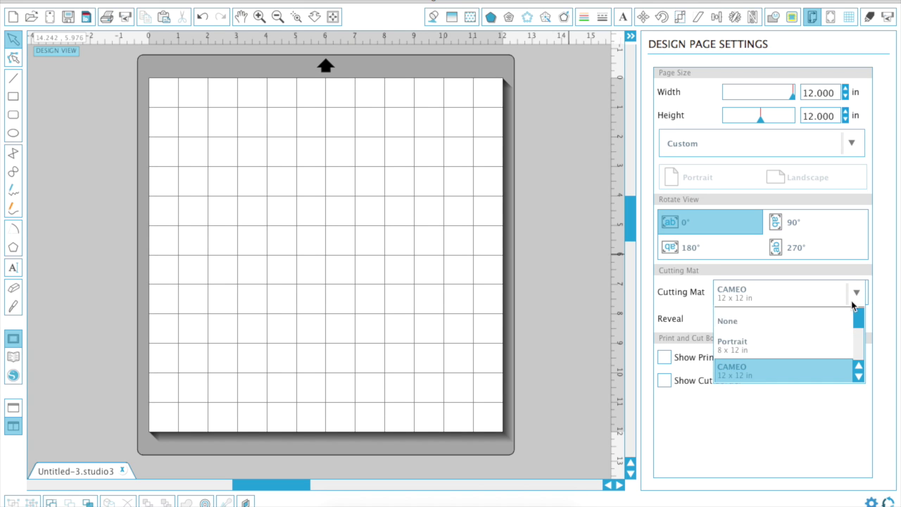
click(790, 347)
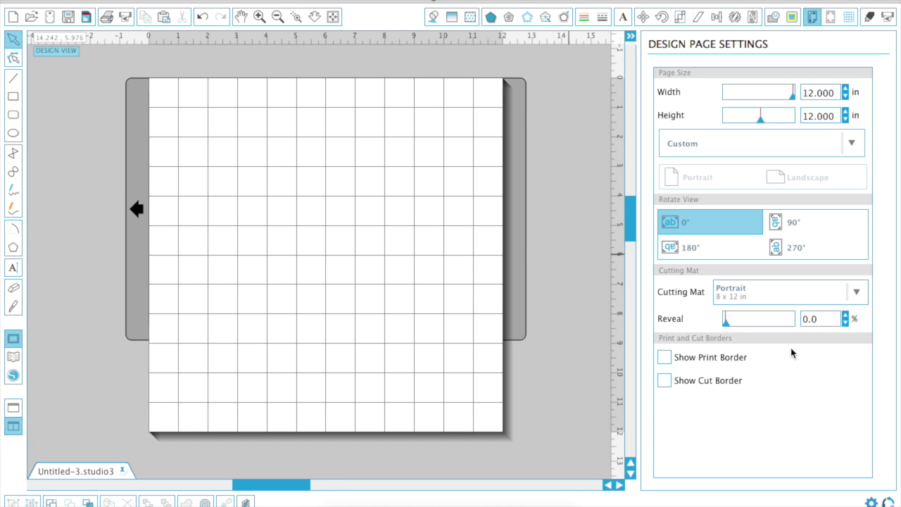
click(864, 301)
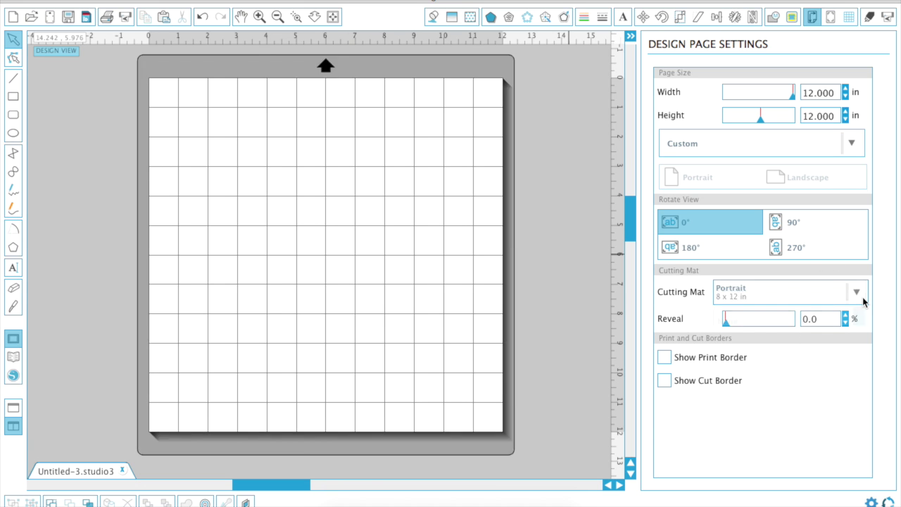
click(794, 373)
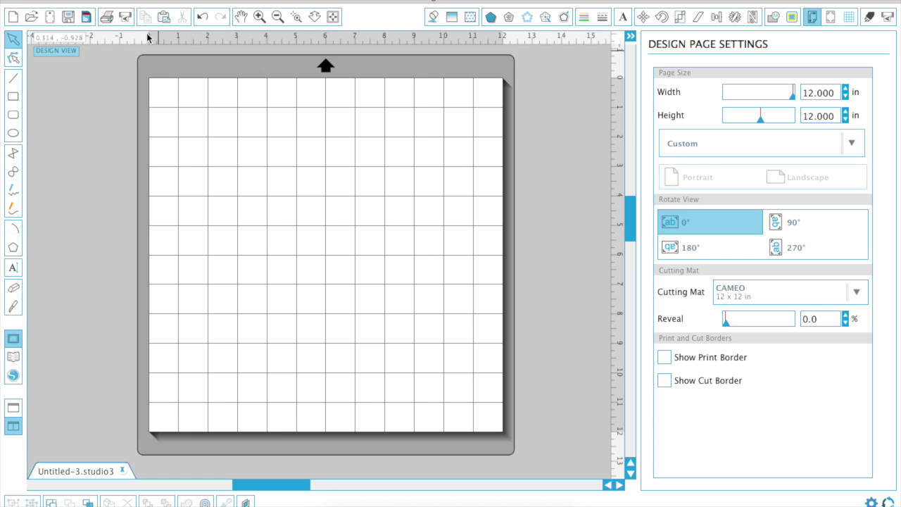
Merge the image "arrows 8,5x11 cut file.jpg" from the Desktop into the current design.
click(144, 2)
click(144, 1)
click(158, 11)
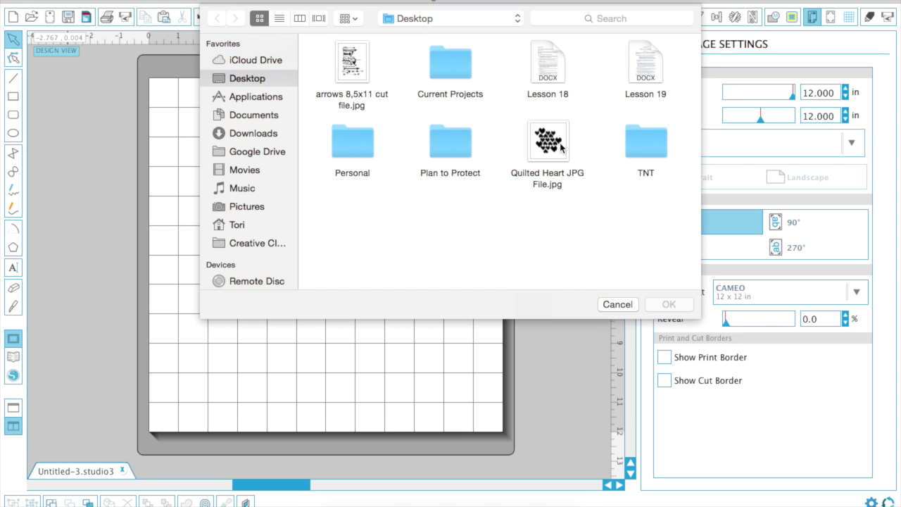
click(349, 70)
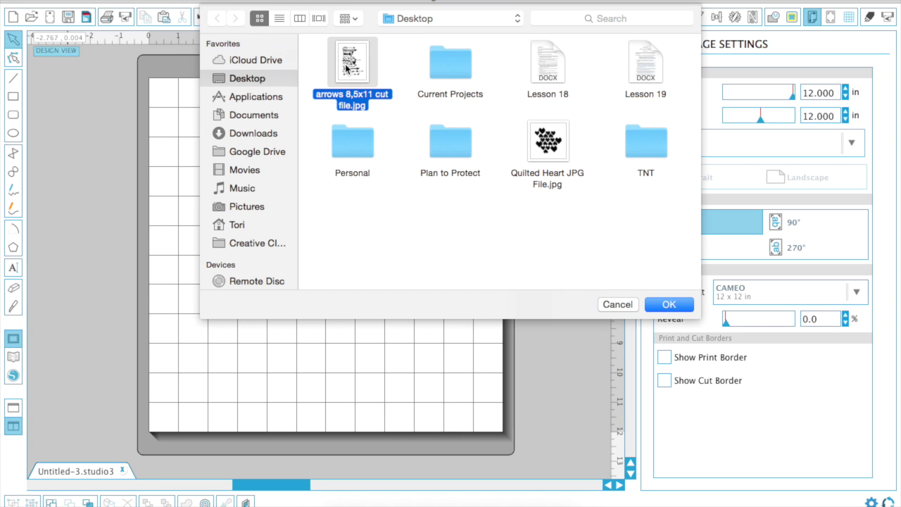
click(671, 307)
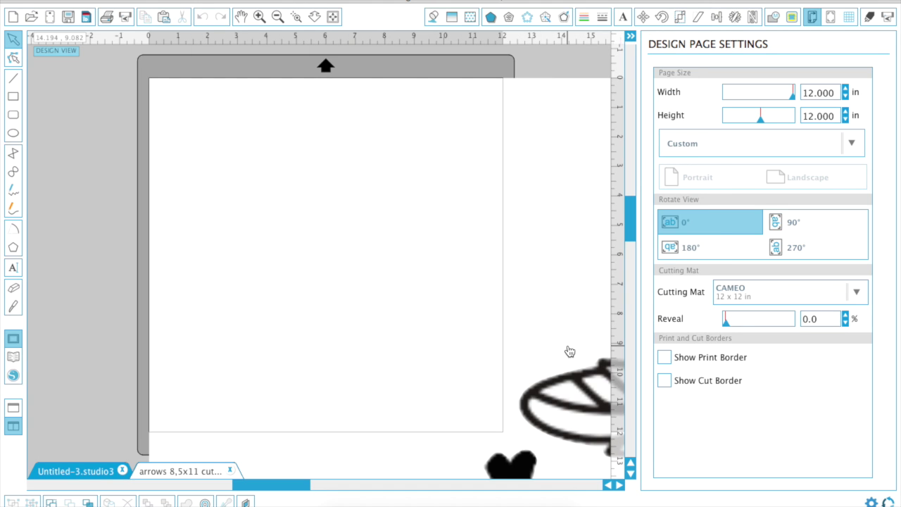
Scale the oversized arrows image down to about 8.0 x 10.4 in and position it inside the 12 x 12 in page.
click(527, 311)
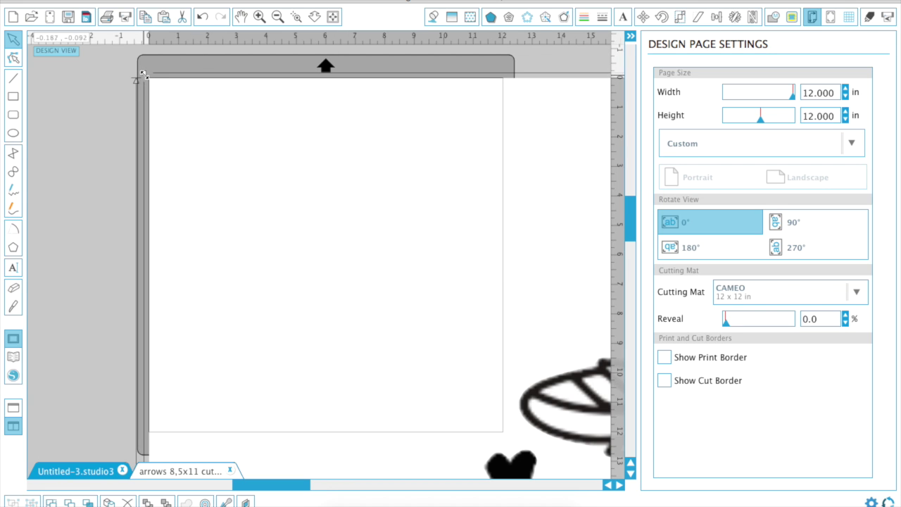
drag(143, 73, 241, 181)
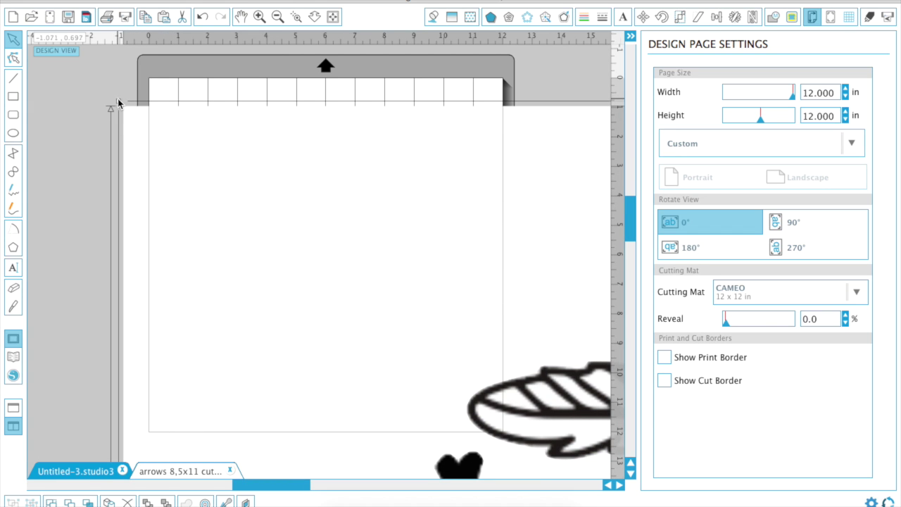
drag(119, 102, 342, 102)
drag(164, 92, 261, 75)
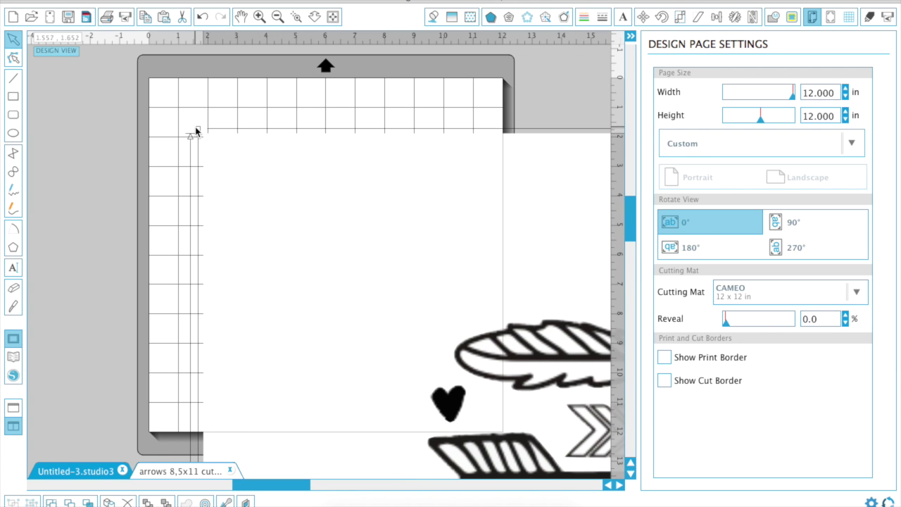
drag(199, 128, 209, 105)
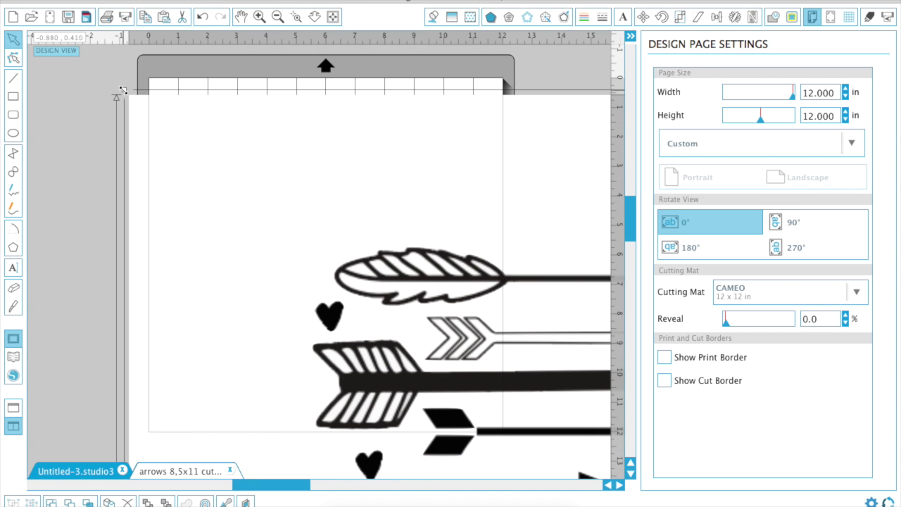
drag(122, 91, 117, 127)
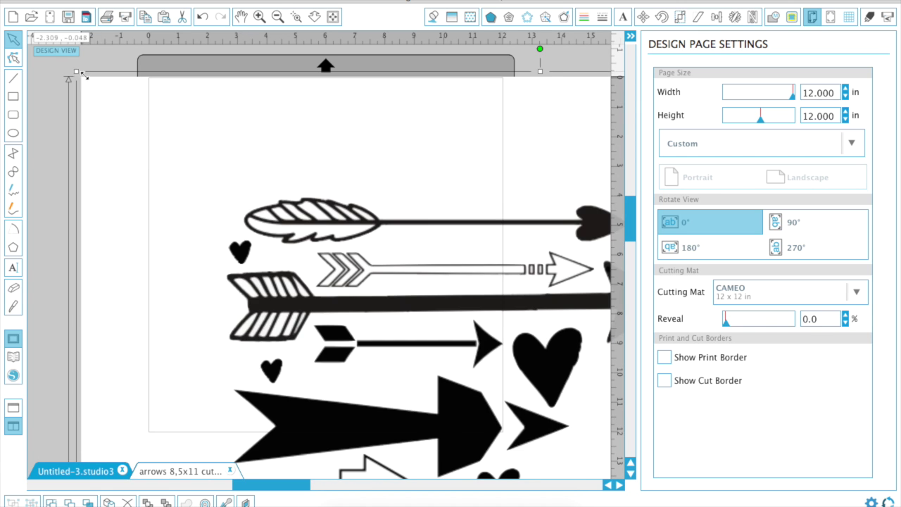
drag(79, 74, 492, 361)
drag(513, 469, 310, 79)
drag(182, 57, 373, 239)
drag(488, 385, 356, 221)
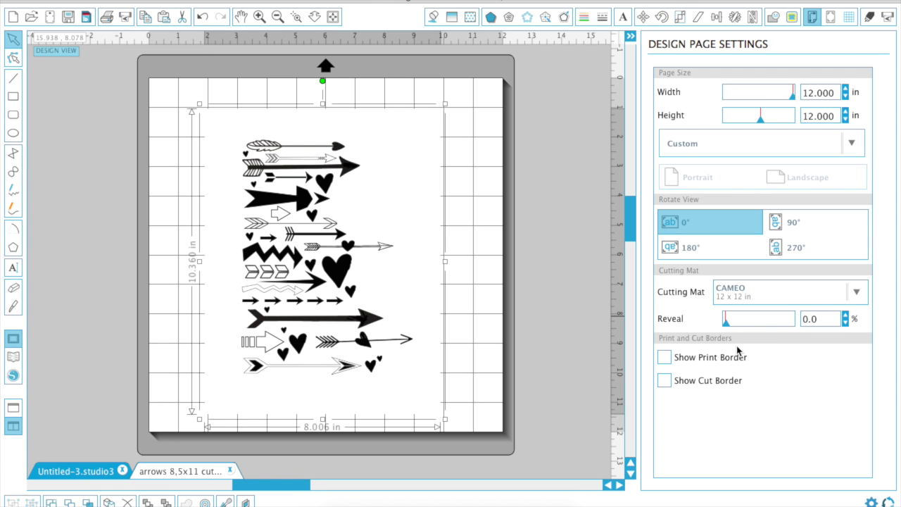
Set the cutting mat to Portrait 8 x 12 in.
click(858, 294)
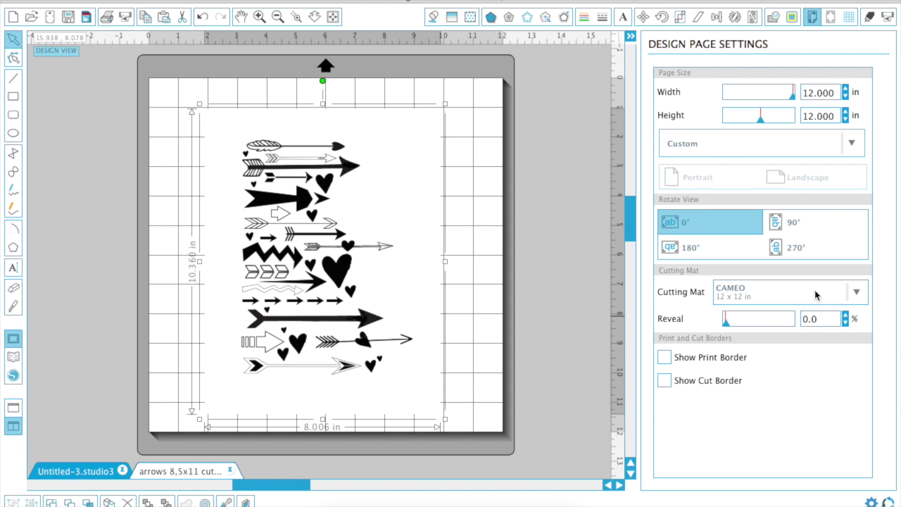
click(858, 293)
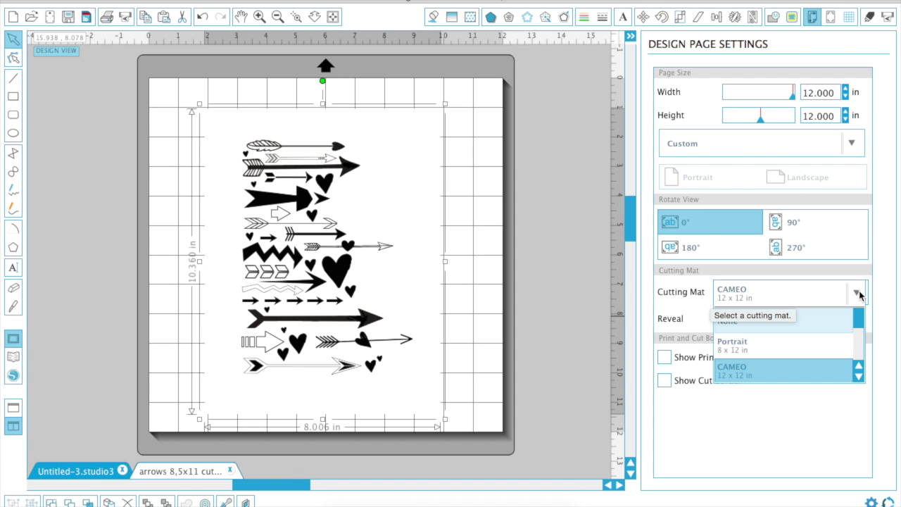
click(836, 349)
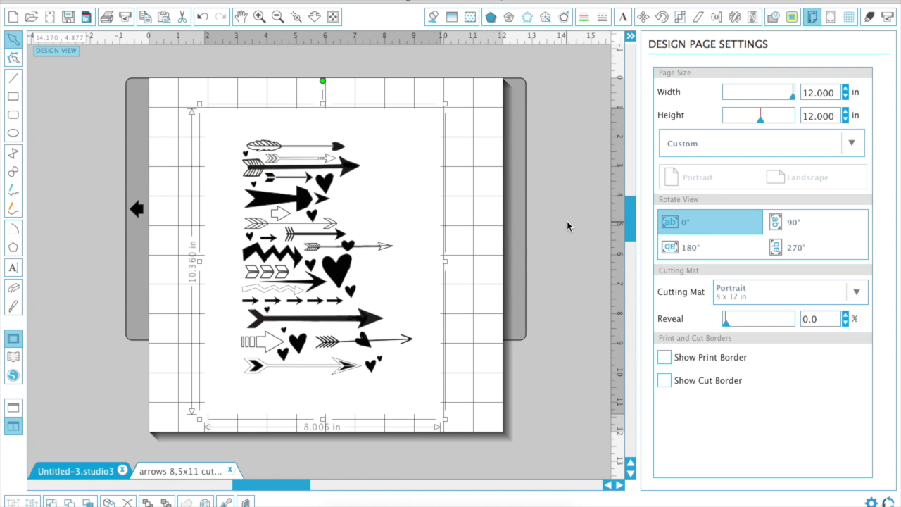
Set the page size to 8.5 in wide and 11 in high.
double_click(827, 90)
click(827, 92)
drag(837, 92, 769, 92)
text(8.5)
key(Tab)
text(11)
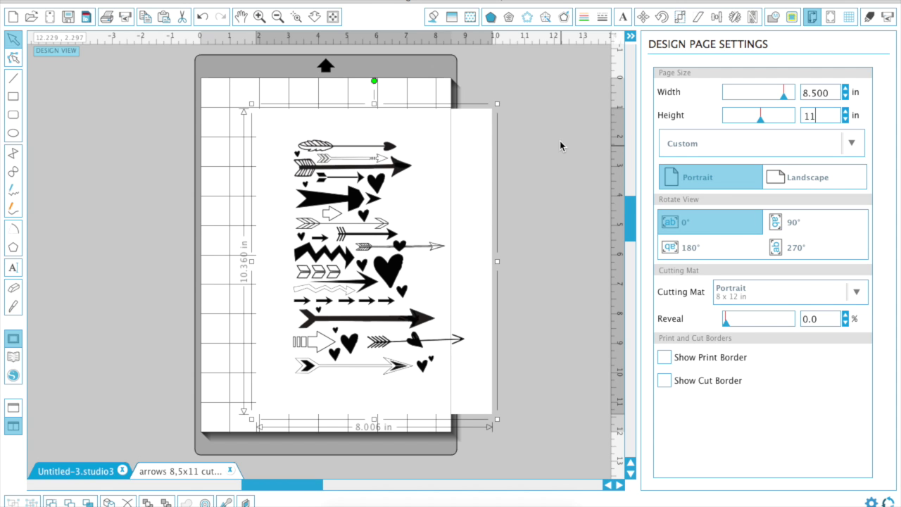
key(Return)
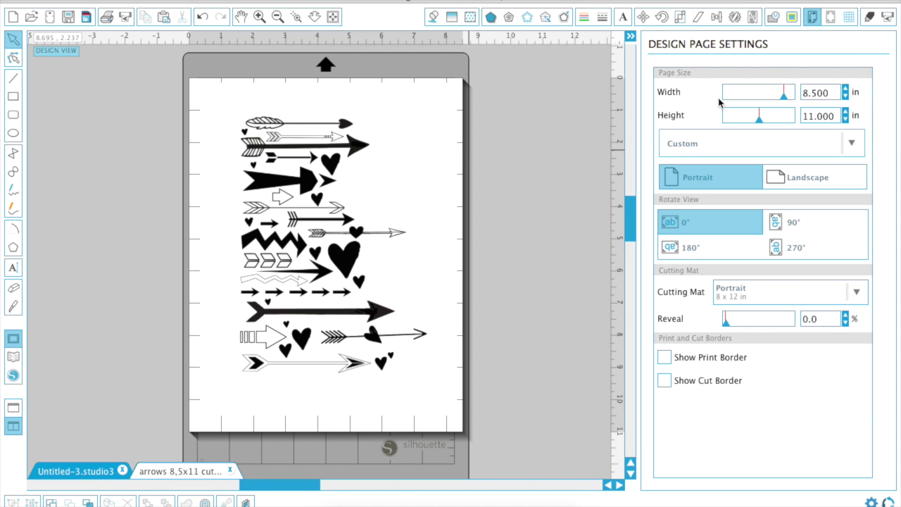
Set the page size to 6 in wide and 8 in high.
drag(835, 95, 797, 92)
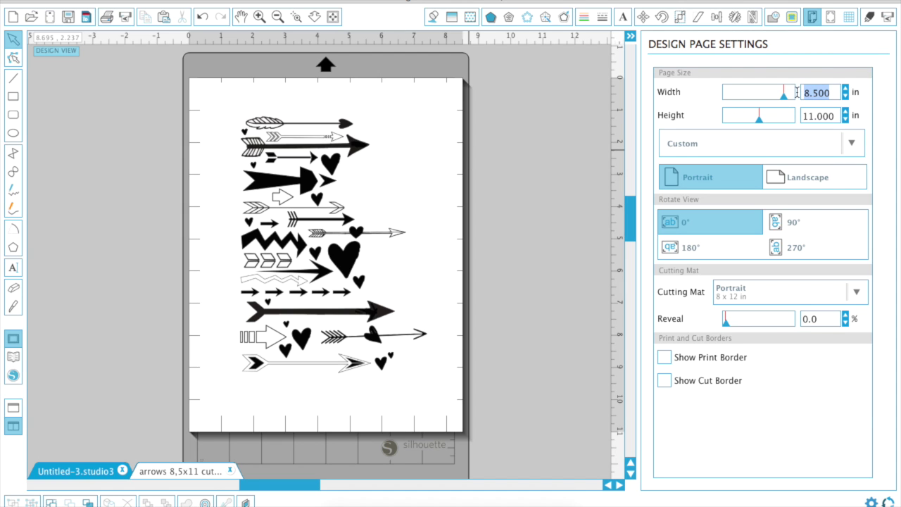
text(6)
key(Tab)
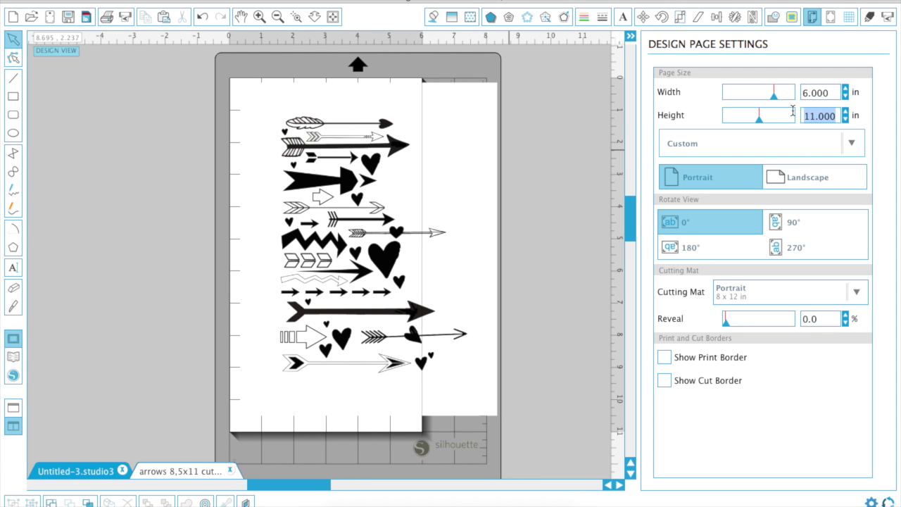
text(8)
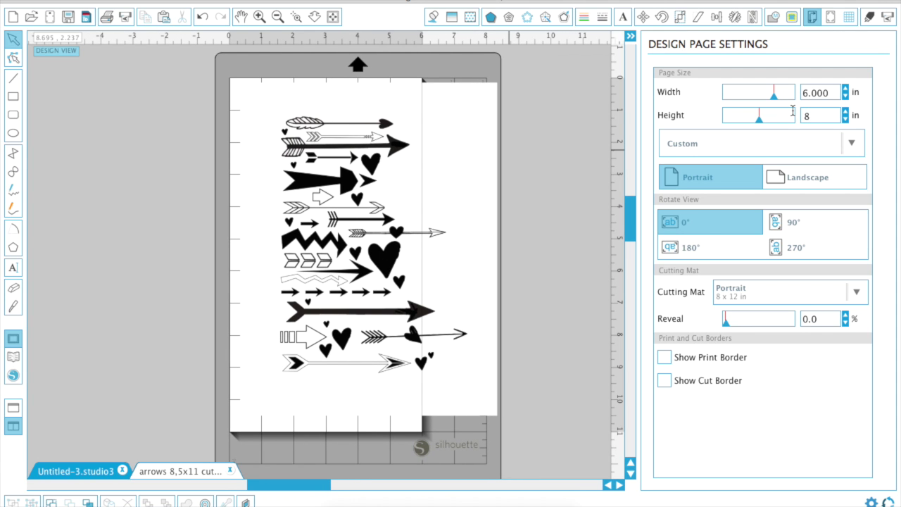
key(Return)
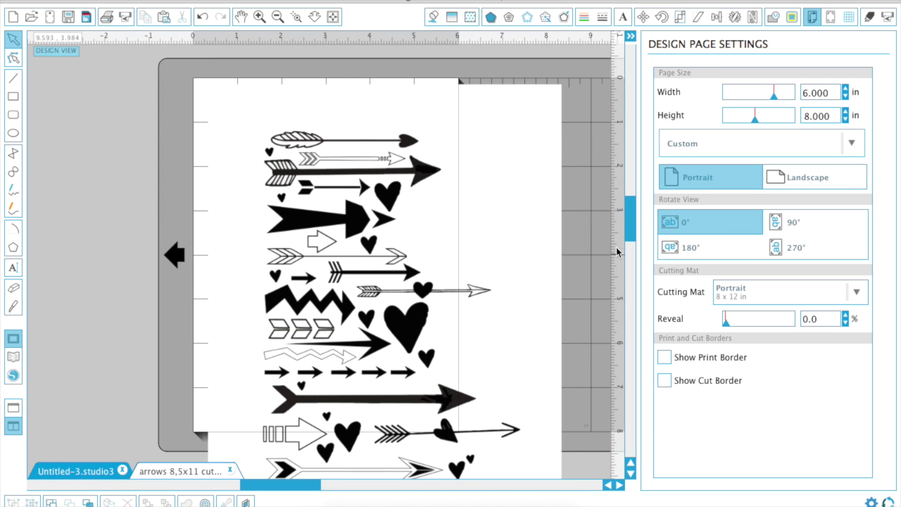
Move the arrows image aside to clear the page, and switch the page orientation to landscape and back to portrait.
drag(503, 211, 669, 279)
drag(429, 208, 539, 190)
click(235, 88)
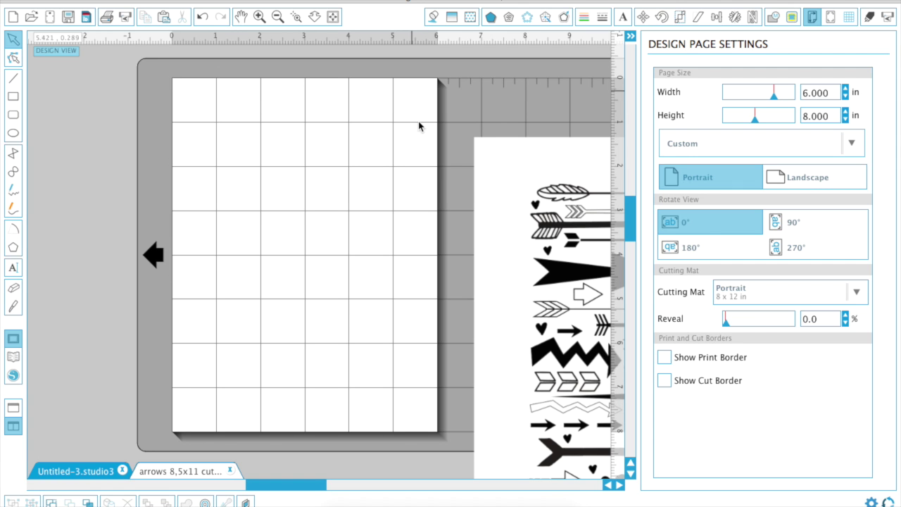
mouse_move(563, 297)
mouse_down()
mouse_move(384, 282)
mouse_move(461, 292)
mouse_up()
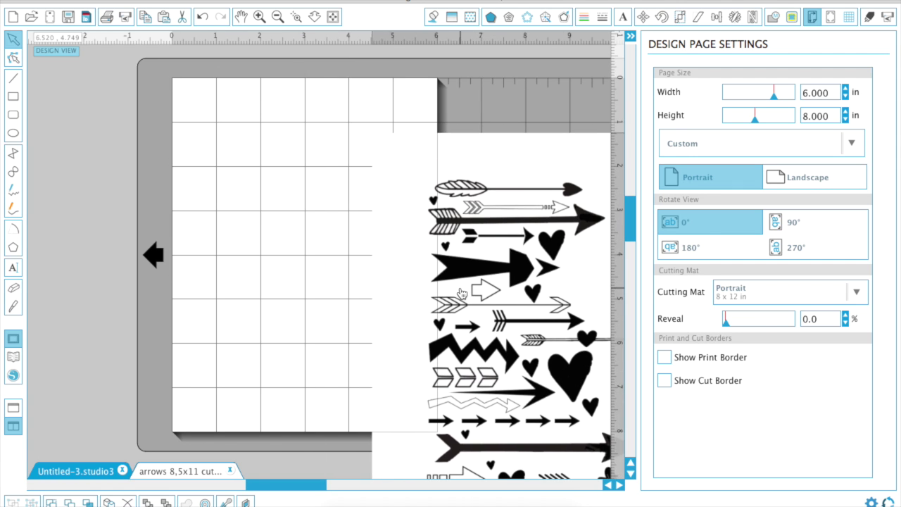
key(Escape)
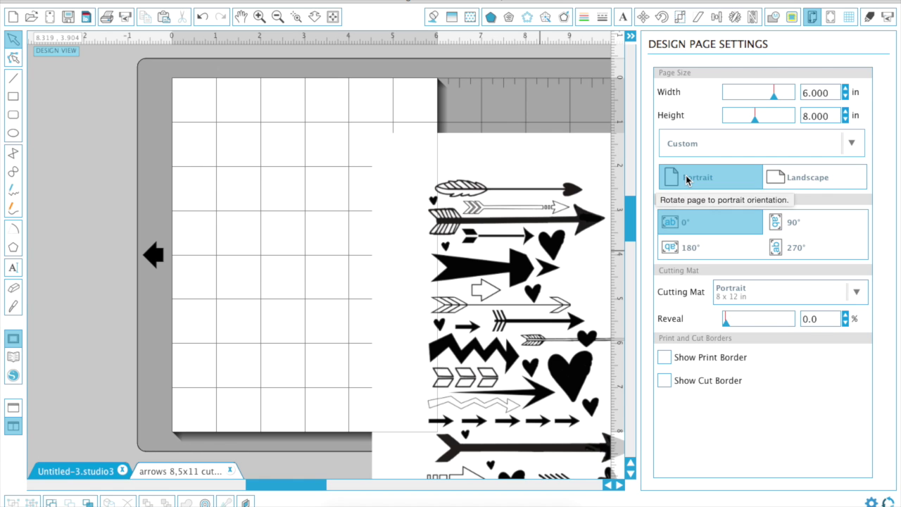
click(794, 179)
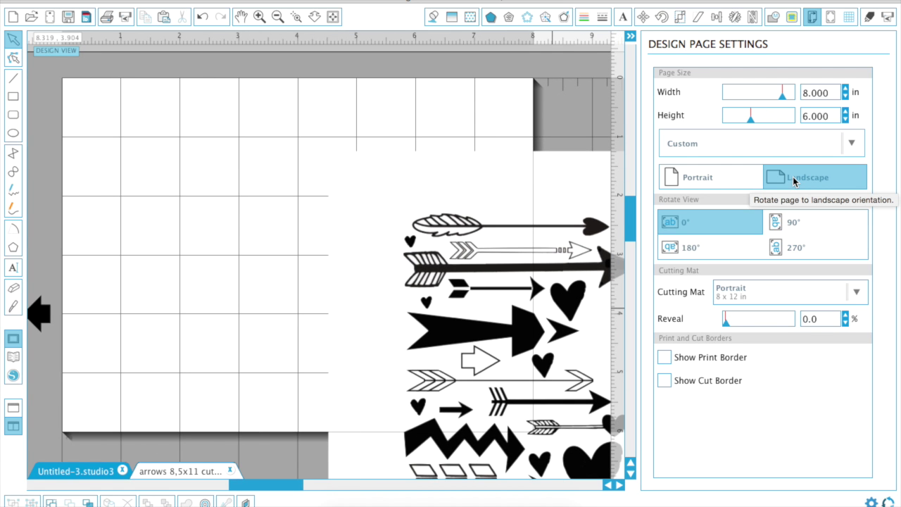
click(727, 183)
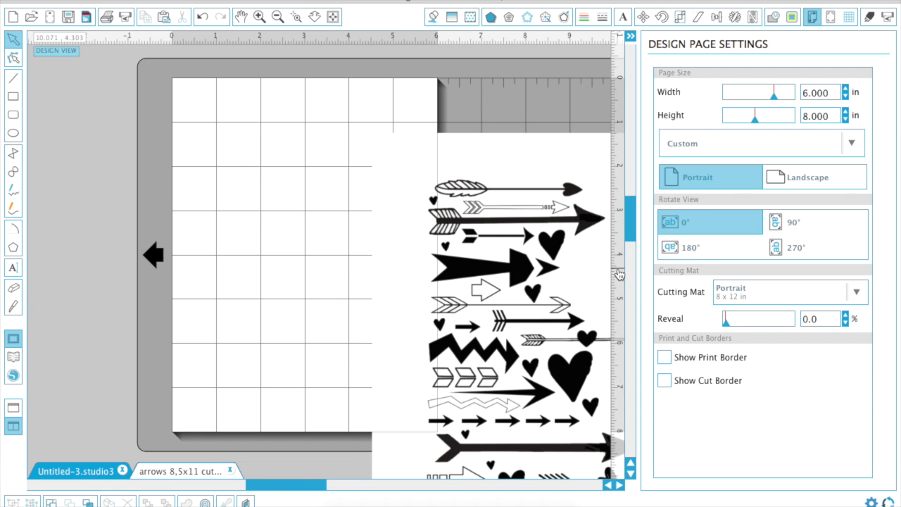
Bring the arrows image back onto the 6 x 8 in page and scale it down to about 4.6 x 5.9 in.
drag(510, 240, 313, 187)
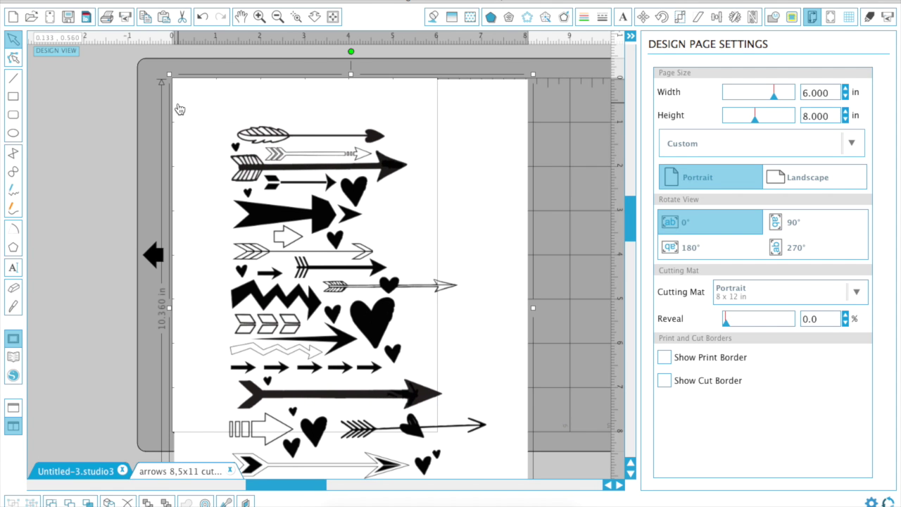
click(572, 199)
mouse_move(359, 243)
mouse_down()
mouse_move(500, 247)
mouse_move(365, 239)
mouse_up()
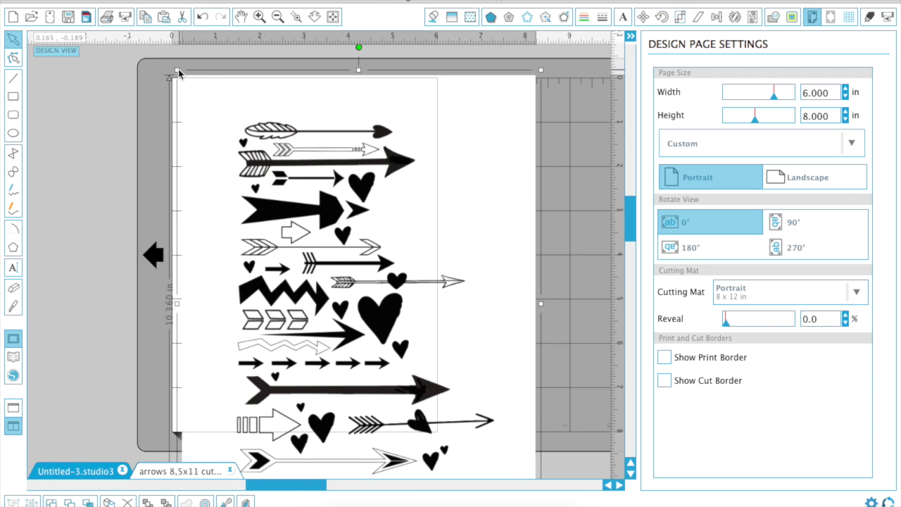
drag(176, 70, 354, 247)
drag(434, 356, 310, 204)
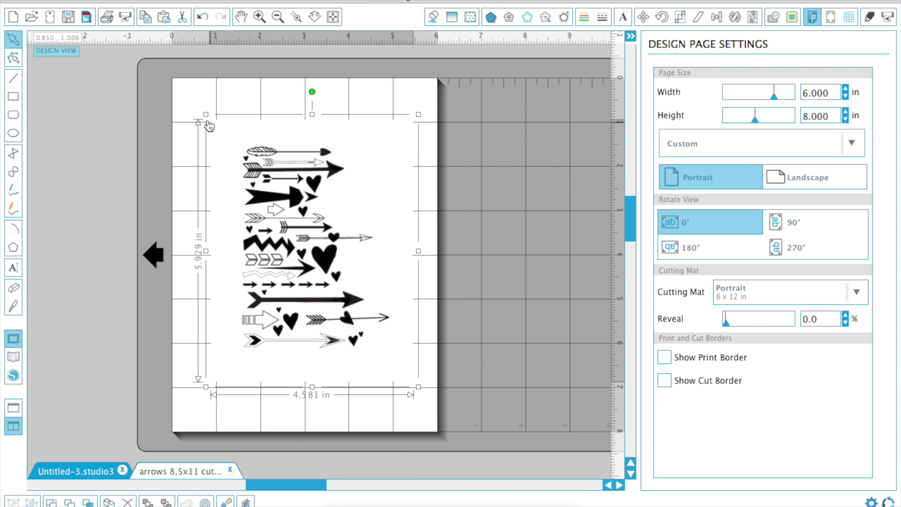
Enlarge the arrows image to about 5.9 in wide so it fills the page, adjust its position and deselect it.
drag(205, 113, 174, 78)
drag(420, 388, 442, 413)
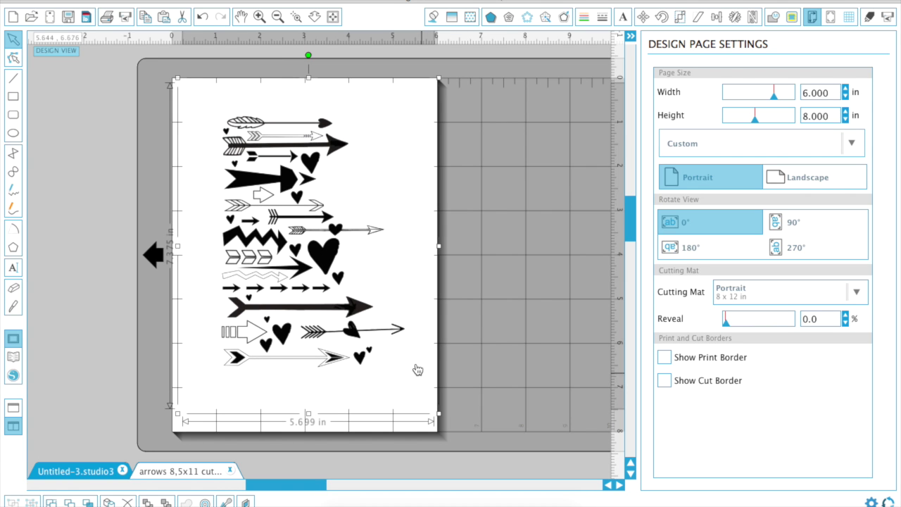
drag(178, 414, 166, 427)
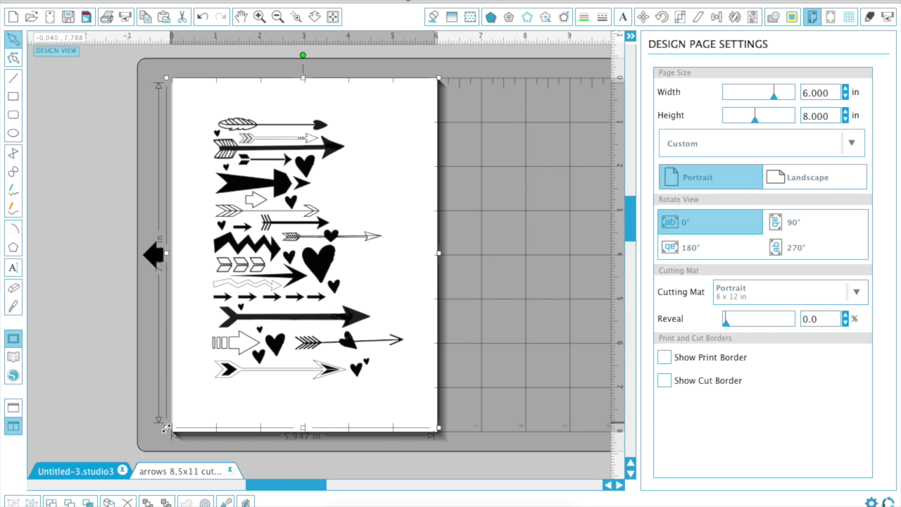
drag(231, 346, 233, 351)
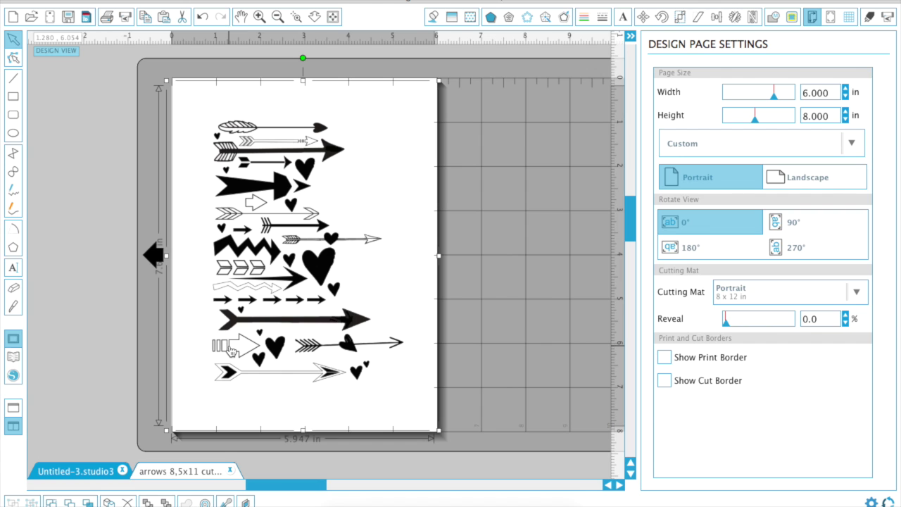
click(504, 296)
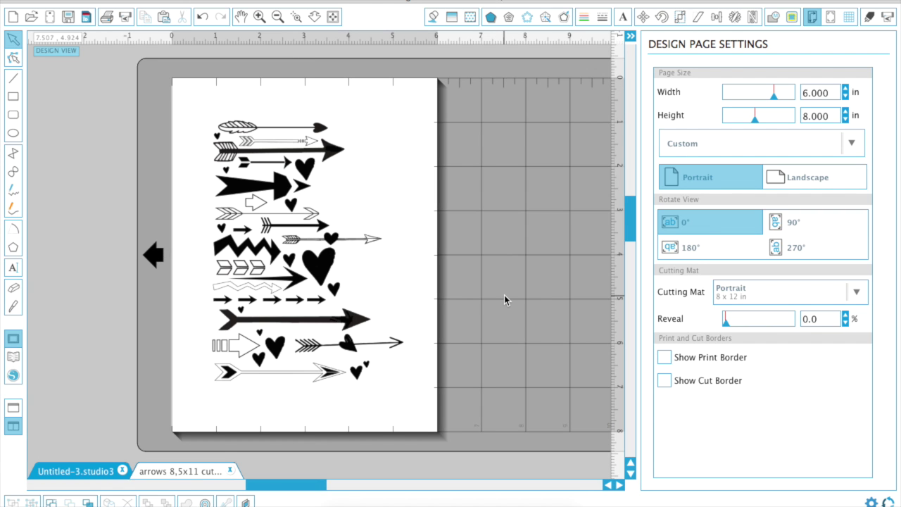
Trace the whole arrows image on the page with the high pass filter off and the threshold at 98.5%.
click(793, 20)
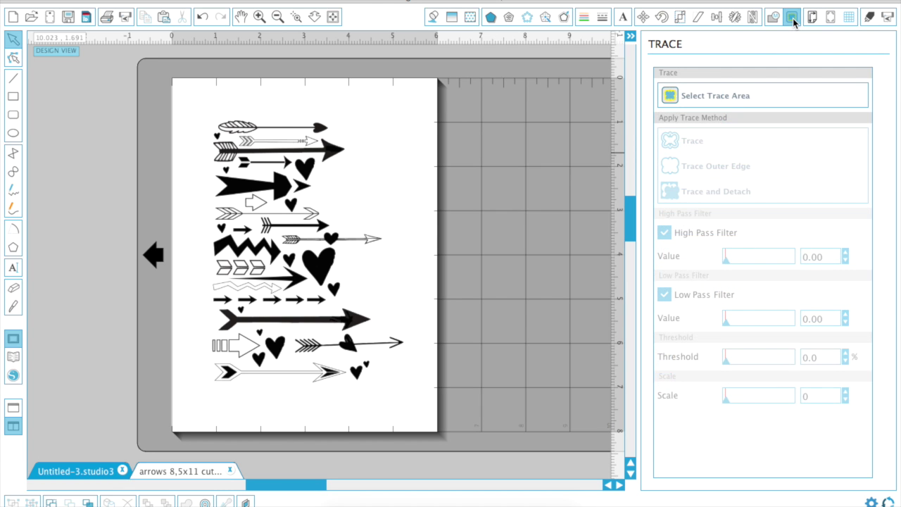
click(726, 100)
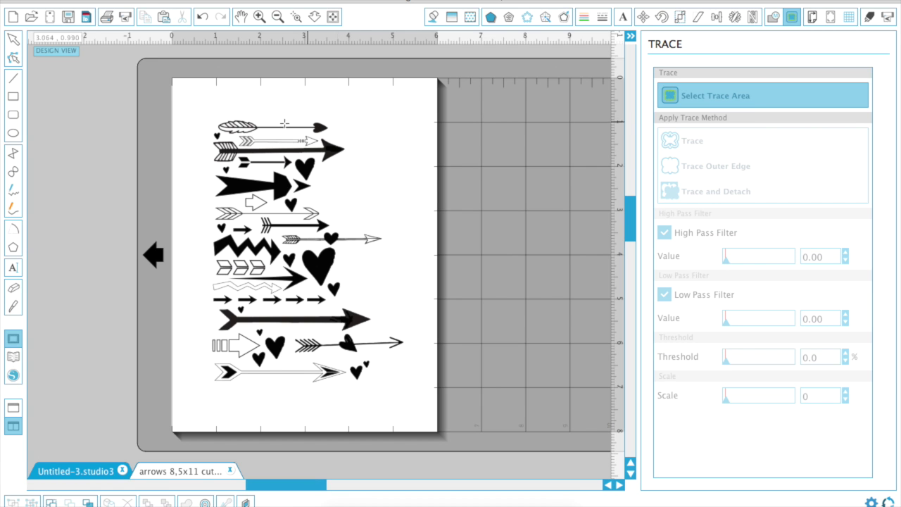
mouse_move(164, 69)
mouse_down()
mouse_move(237, 183)
mouse_move(424, 312)
mouse_move(526, 463)
mouse_up()
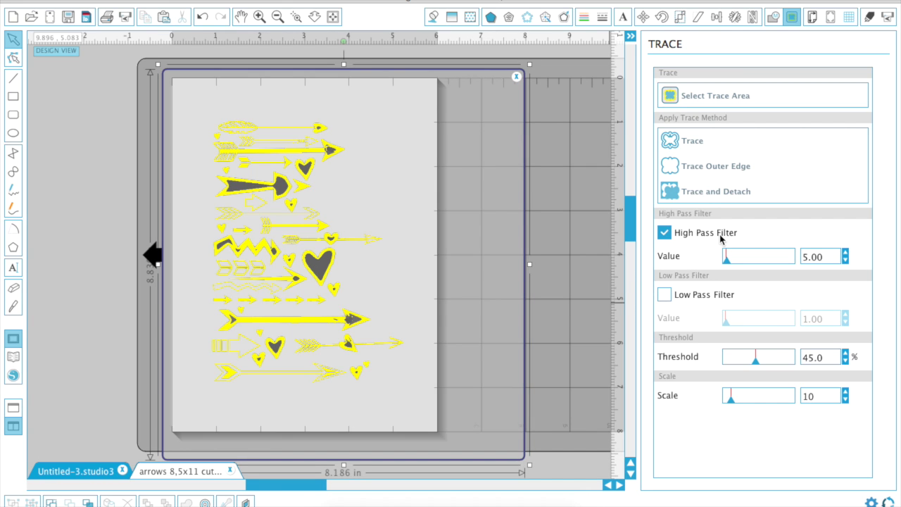
click(666, 234)
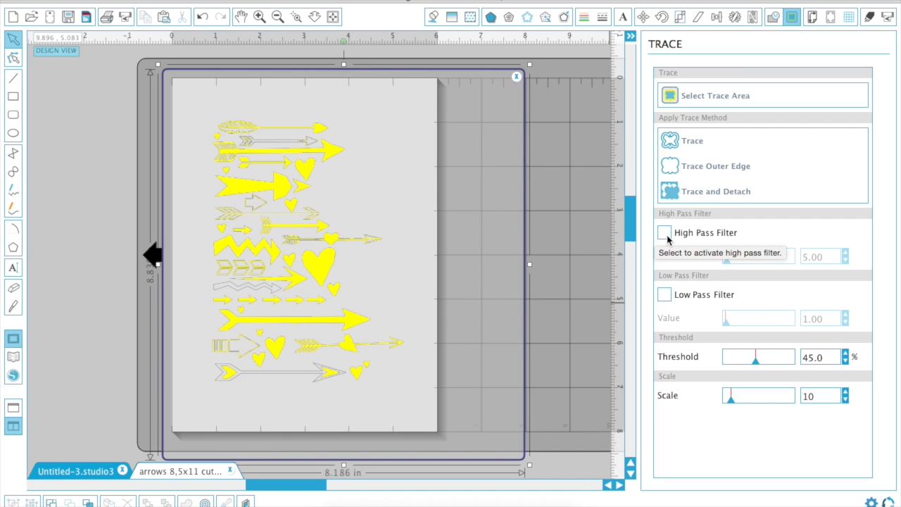
drag(756, 361, 793, 361)
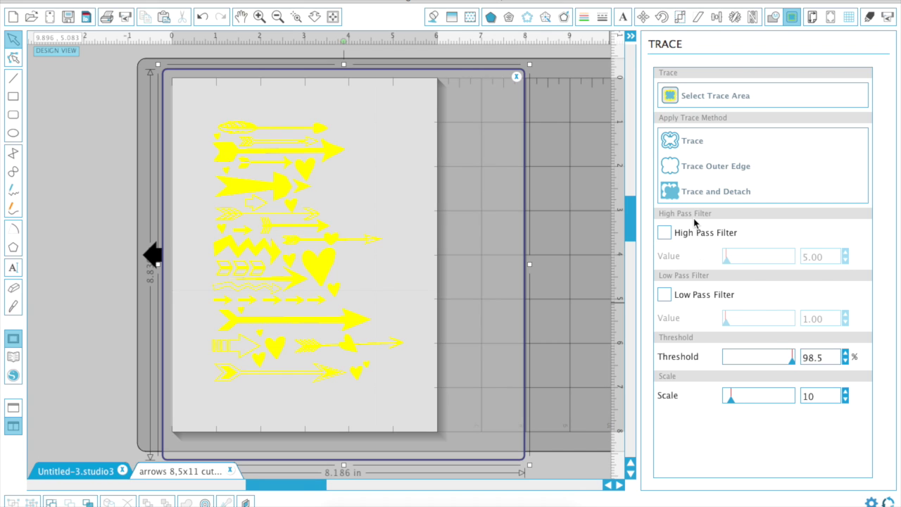
click(673, 141)
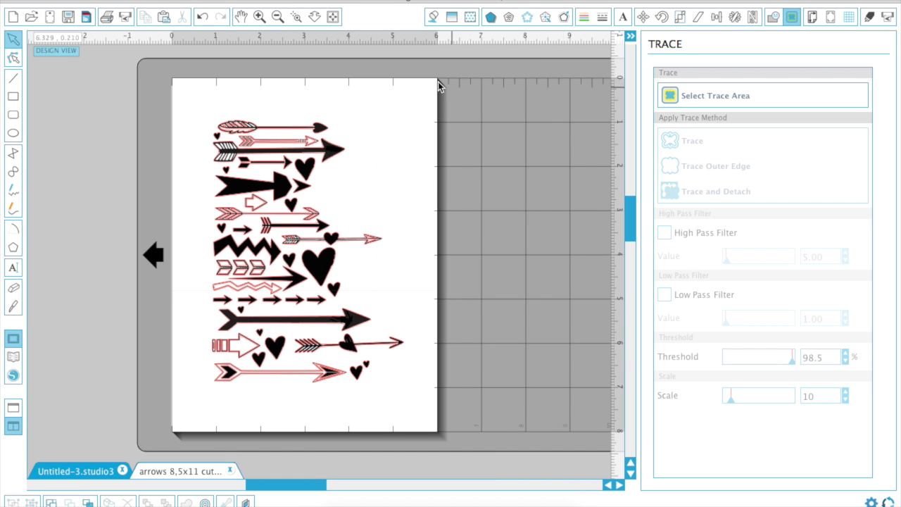
Move the original arrows image off its traced cut lines and delete it.
drag(398, 143, 646, 139)
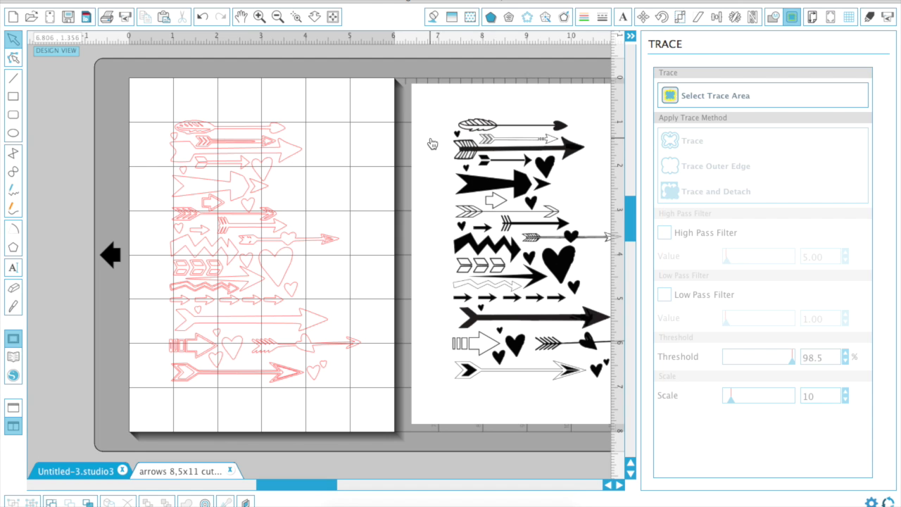
click(431, 142)
key(Delete)
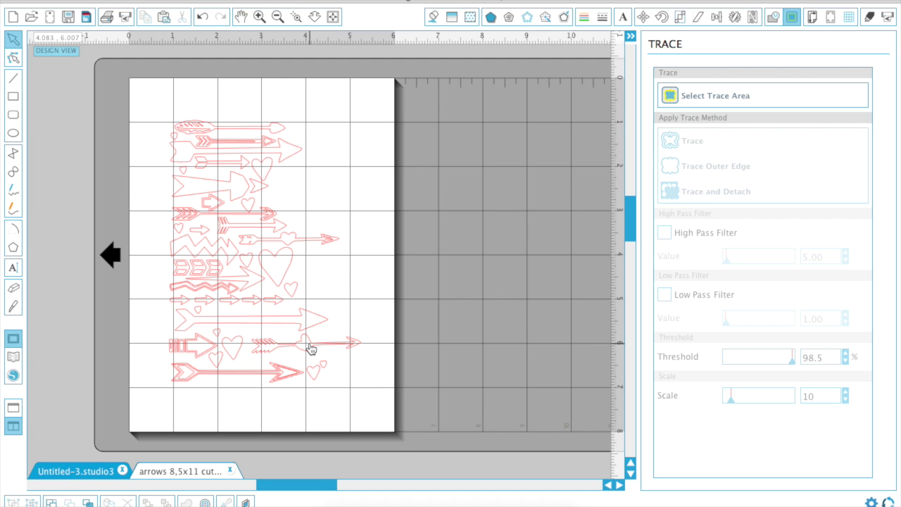
Switch to the arrows 8,5x11 cut file document and check its registration marks and design page settings.
click(97, 473)
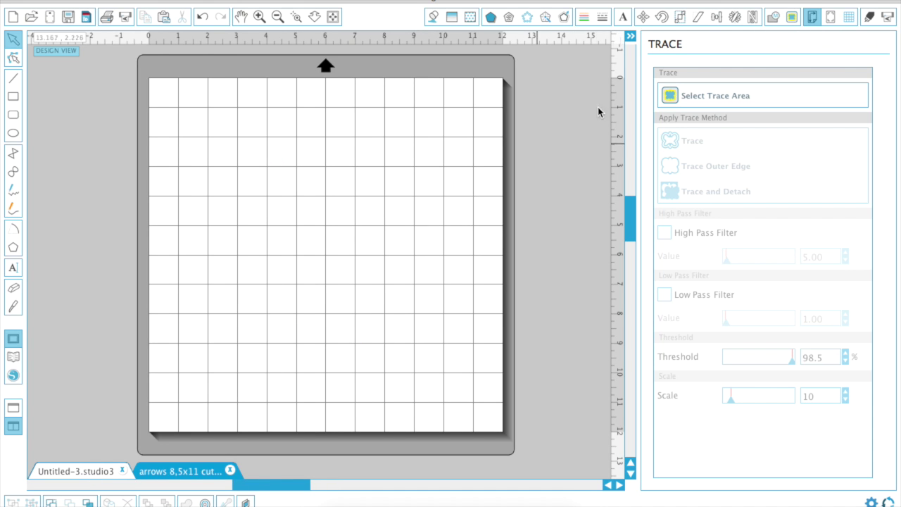
click(831, 18)
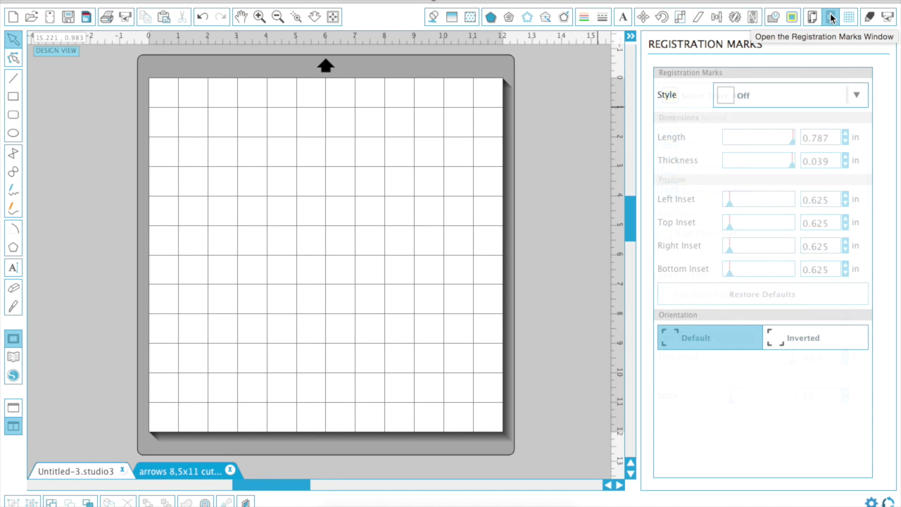
click(813, 19)
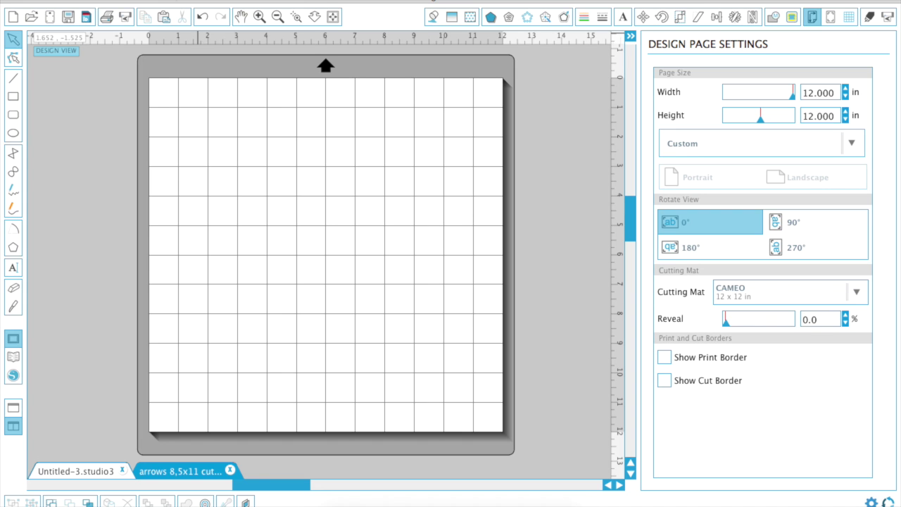
Open Quilted Heart JPG File.jpg from the Desktop.
click(141, 0)
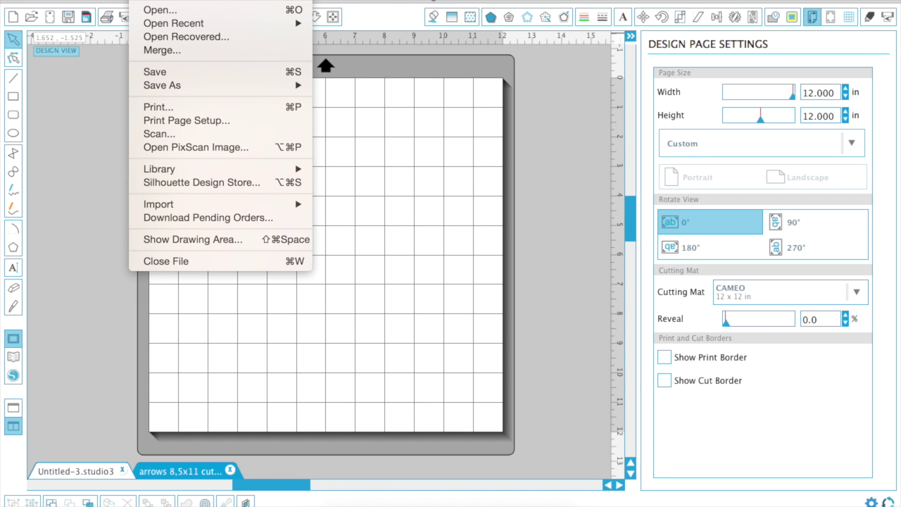
click(159, 10)
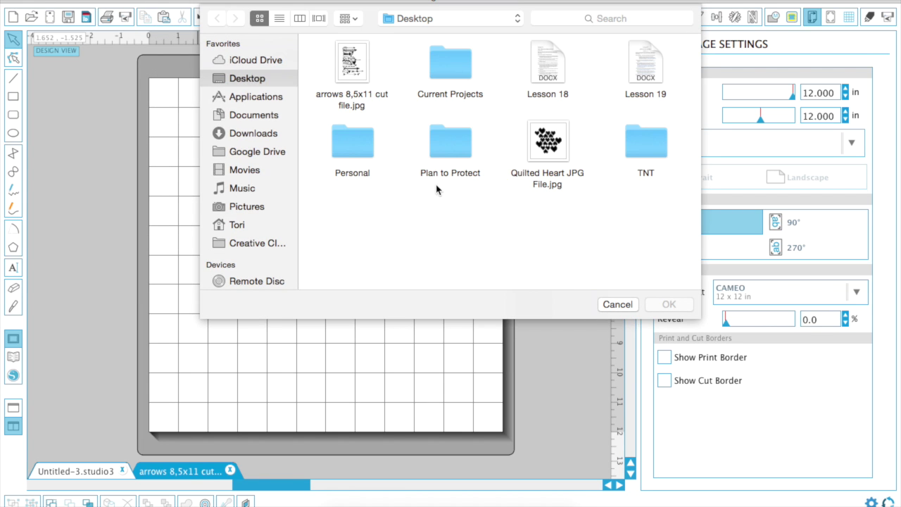
click(546, 148)
click(668, 304)
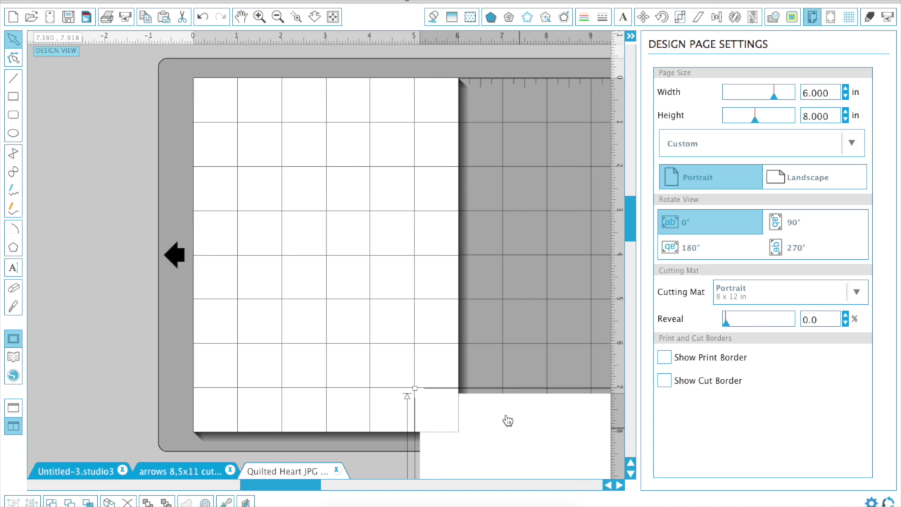
Scale the quilted heart image down to about 8 x 8 in and move it over the page.
drag(163, 50, 491, 340)
drag(551, 408, 198, 191)
drag(117, 139, 444, 382)
drag(513, 452, 266, 83)
drag(163, 75, 461, 360)
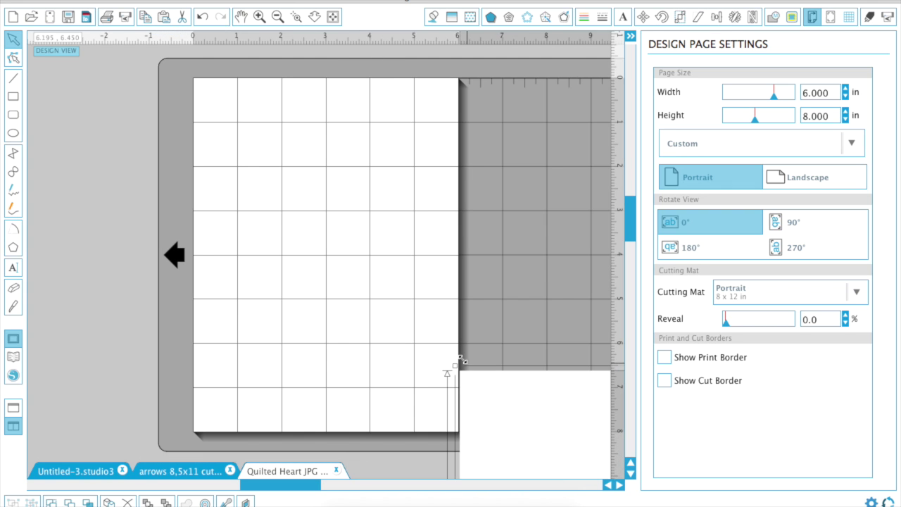
key(ctrl+z)
drag(148, 70, 275, 151)
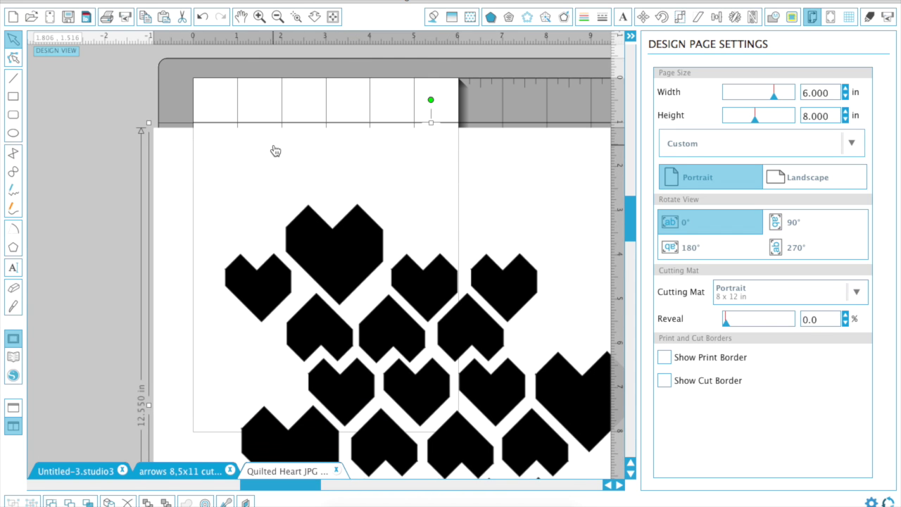
drag(149, 125, 371, 305)
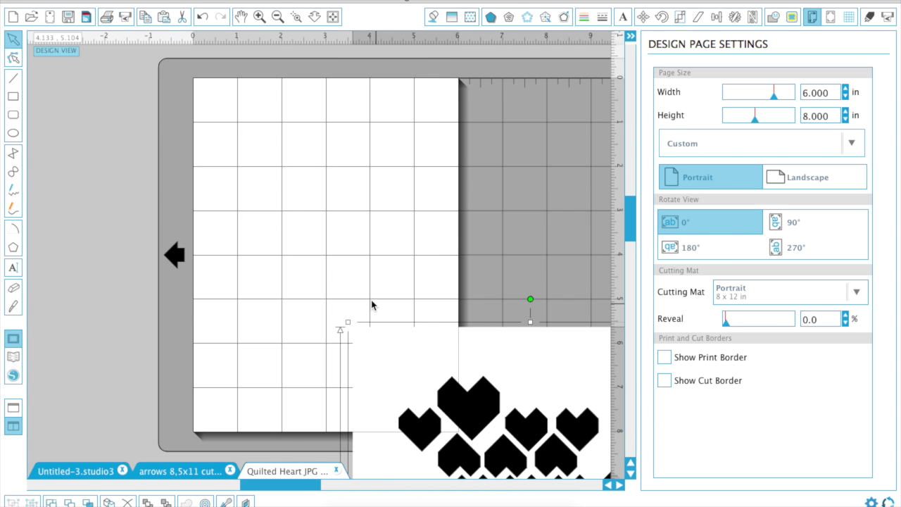
key(ctrl+z)
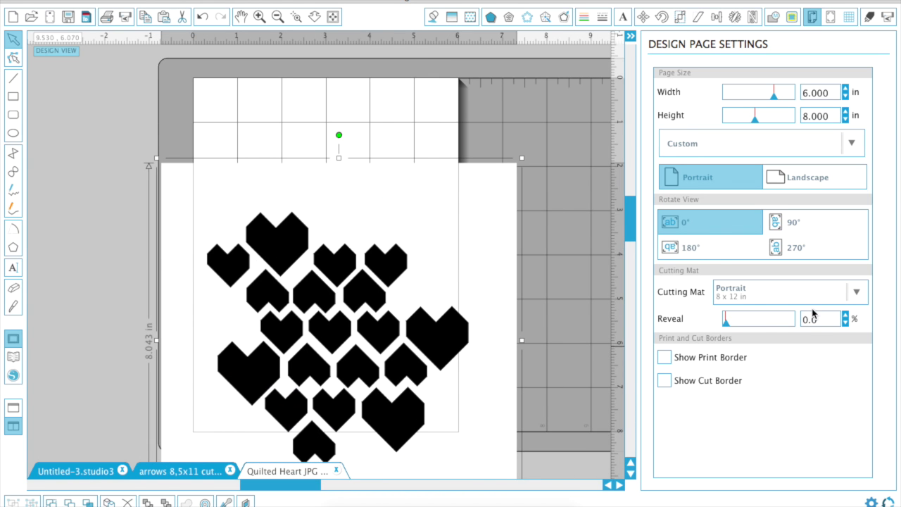
Choose the CAMEO 12 x 12 in cutting mat and set the page size to 12 in wide and 12 in high.
click(857, 292)
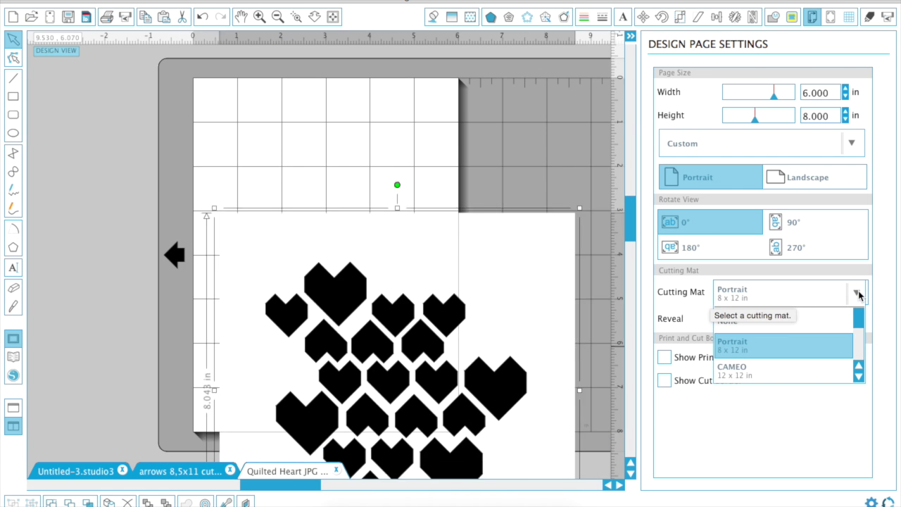
click(781, 369)
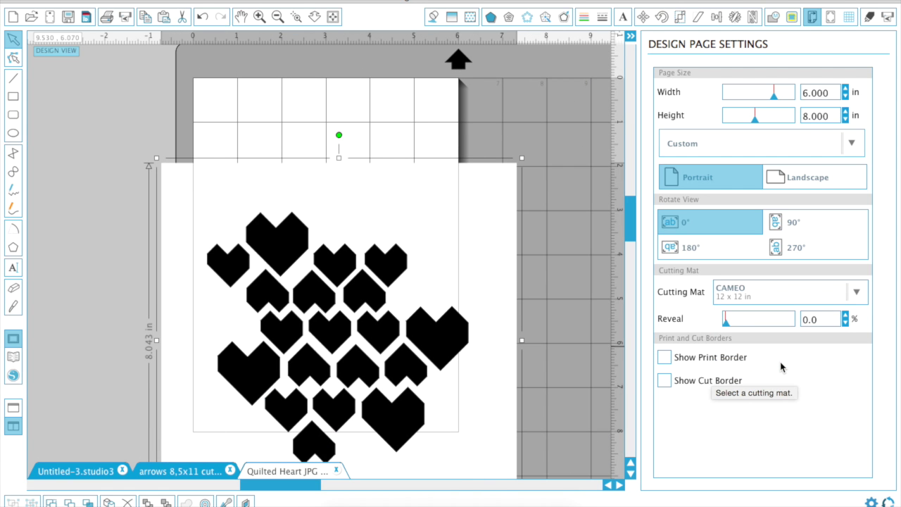
double_click(796, 92)
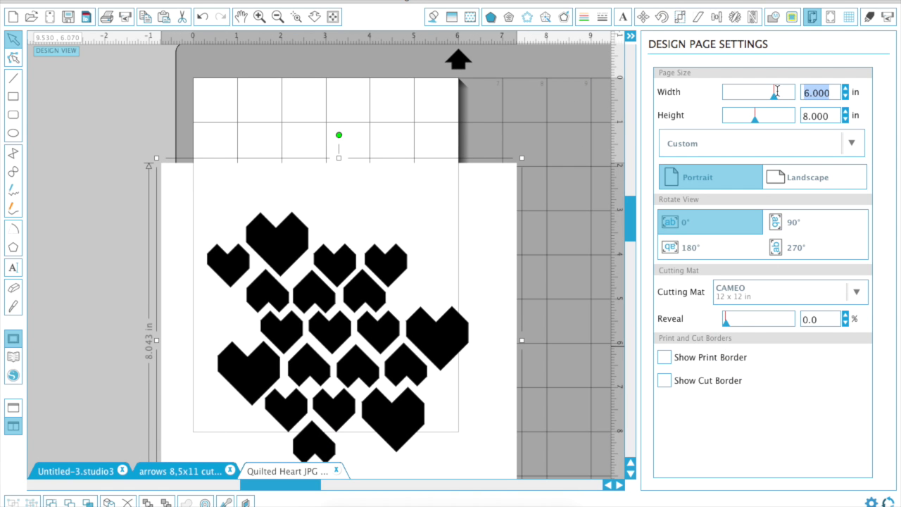
text(12)
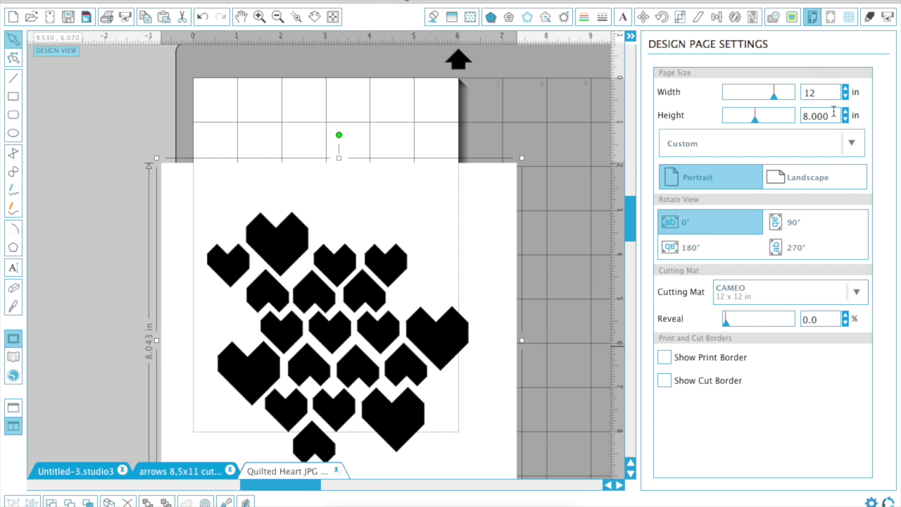
double_click(833, 111)
text(1)
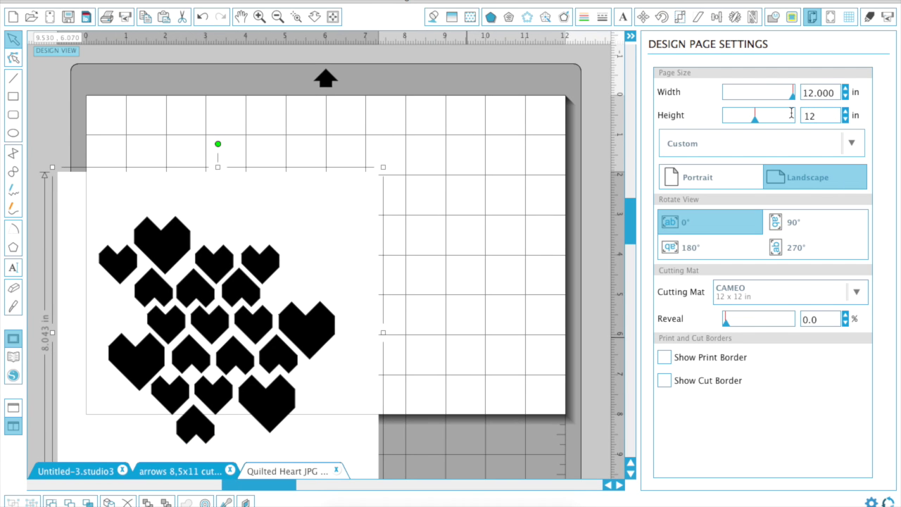
text(2)
key(Return)
Align the quilted heart image with the page's upper-left corner and enlarge it to about 11.7 in square to fill the page.
drag(233, 234, 2, 246)
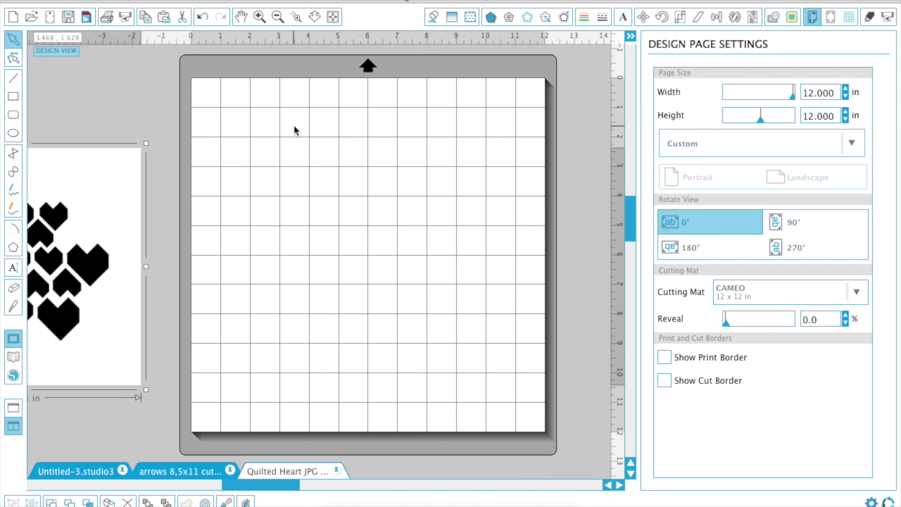
drag(91, 215, 384, 148)
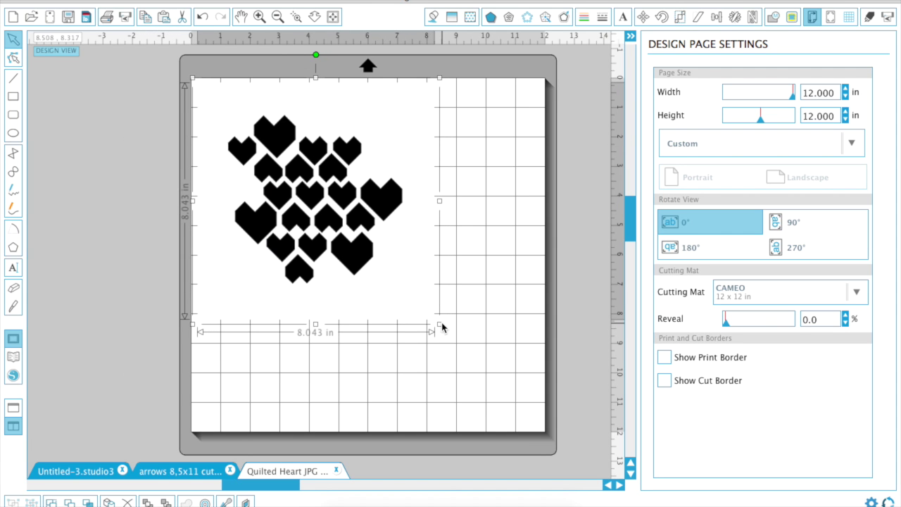
drag(439, 324, 563, 418)
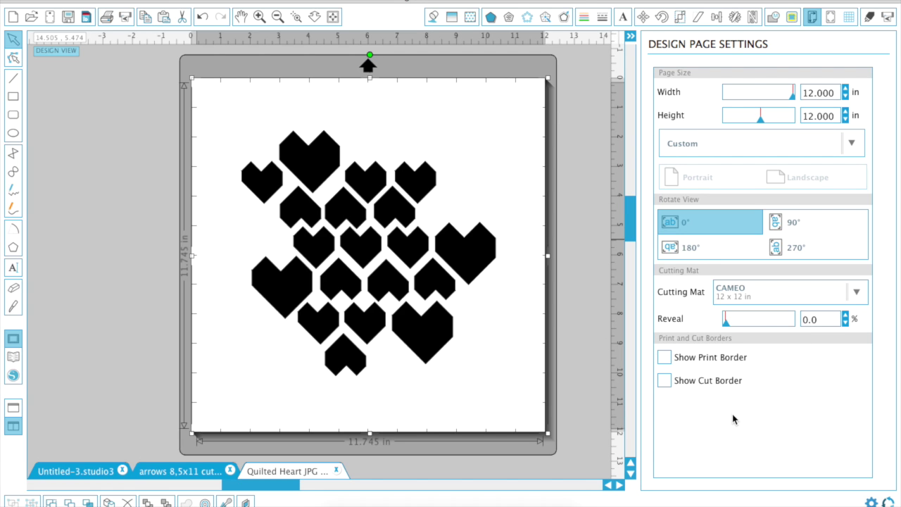
Trace the whole quilted heart image with the high pass filter off and the threshold at 86.1%.
click(791, 16)
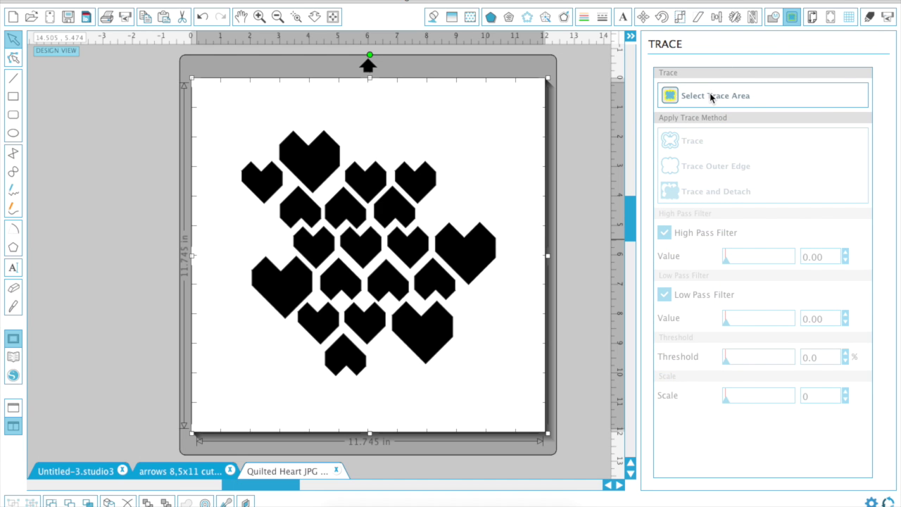
click(710, 97)
mouse_move(184, 69)
mouse_down()
mouse_move(641, 448)
mouse_move(510, 443)
mouse_up()
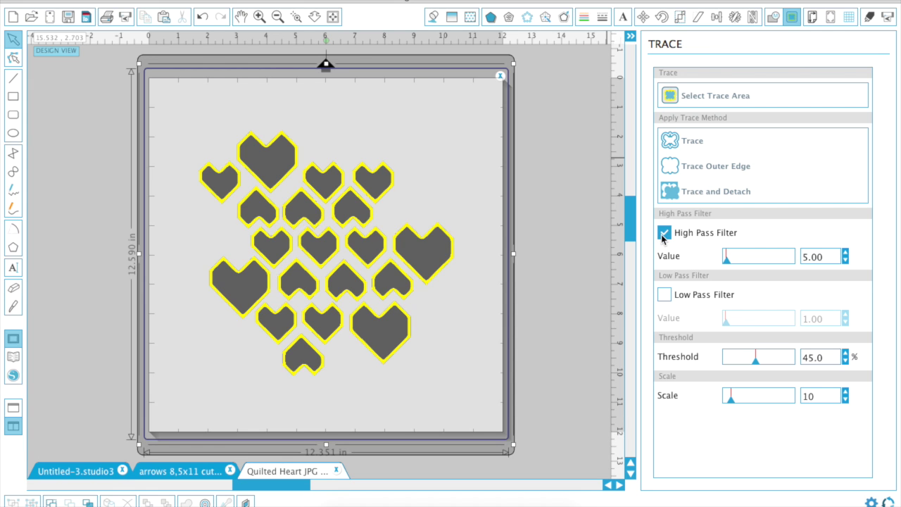
click(664, 233)
drag(753, 361, 785, 361)
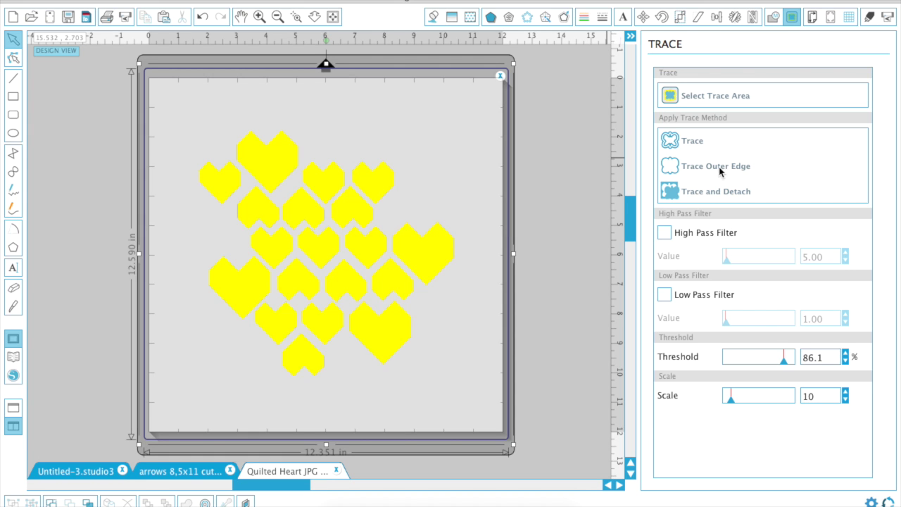
click(693, 139)
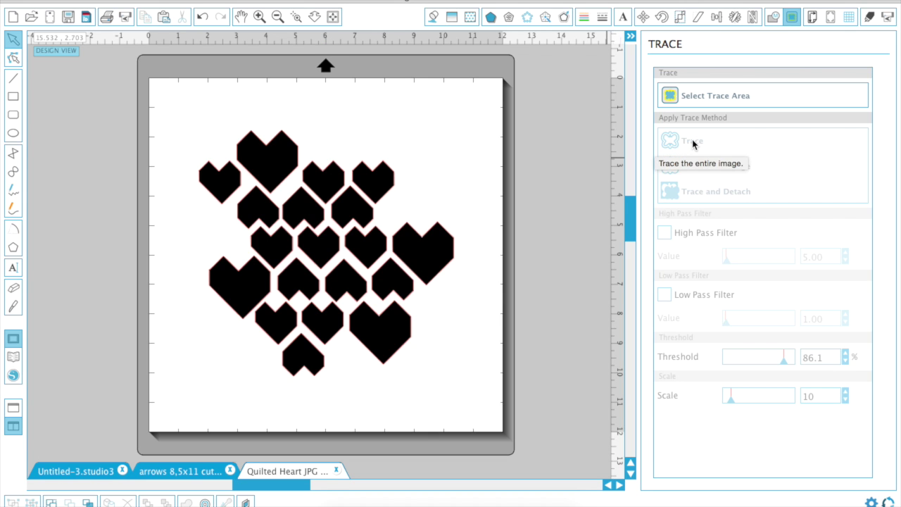
Move the original quilted heart image off its traced outlines and delete it.
click(469, 151)
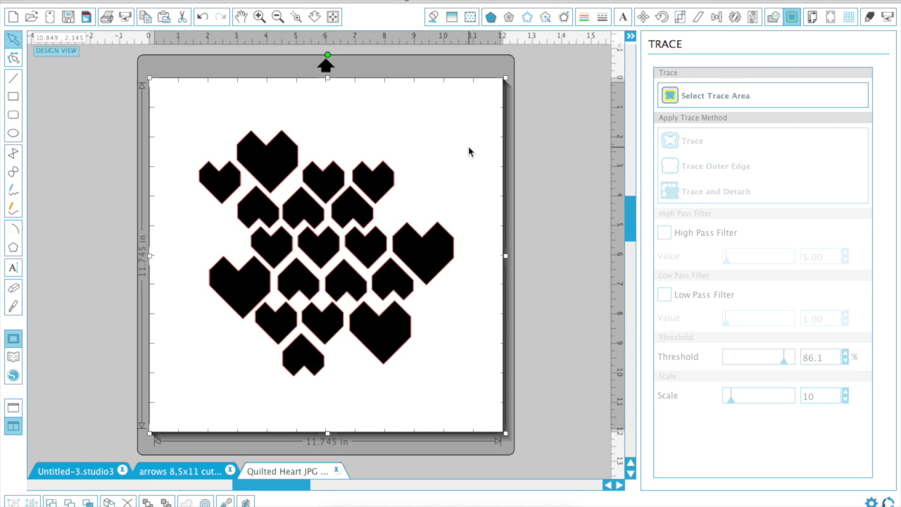
drag(469, 151, 539, 161)
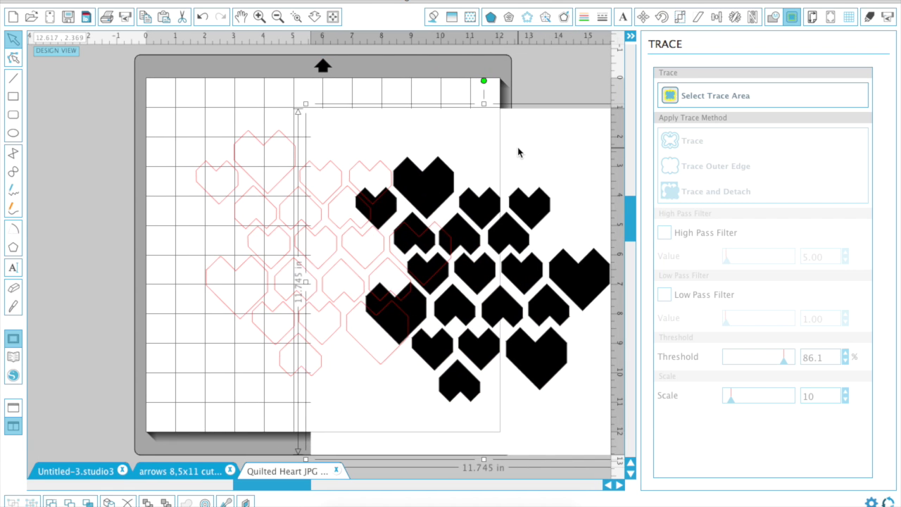
key(Delete)
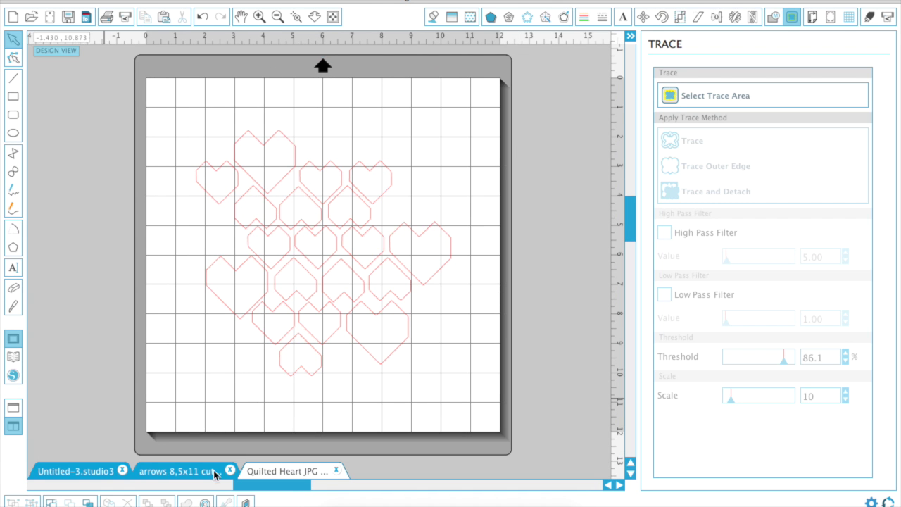
Release the compound path of the quilted heart's traced outlines so each small heart is a separate shape.
click(250, 139)
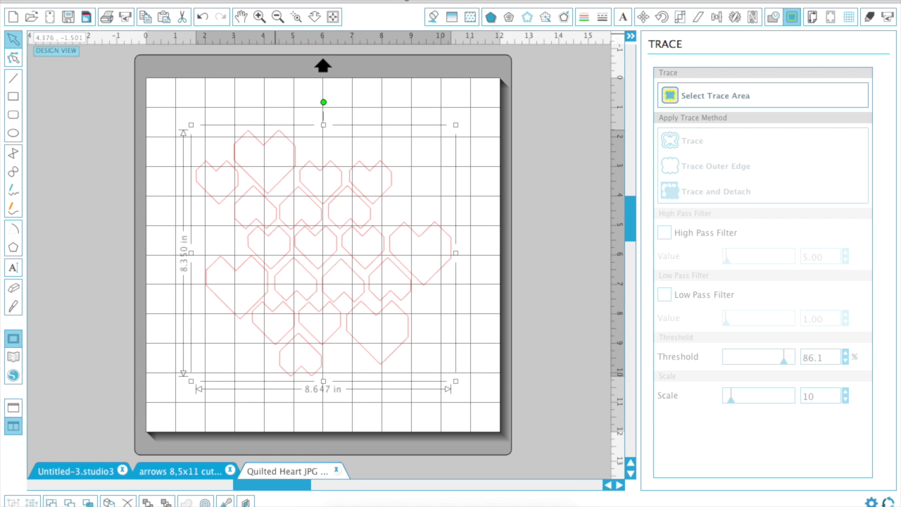
right_click(274, 34)
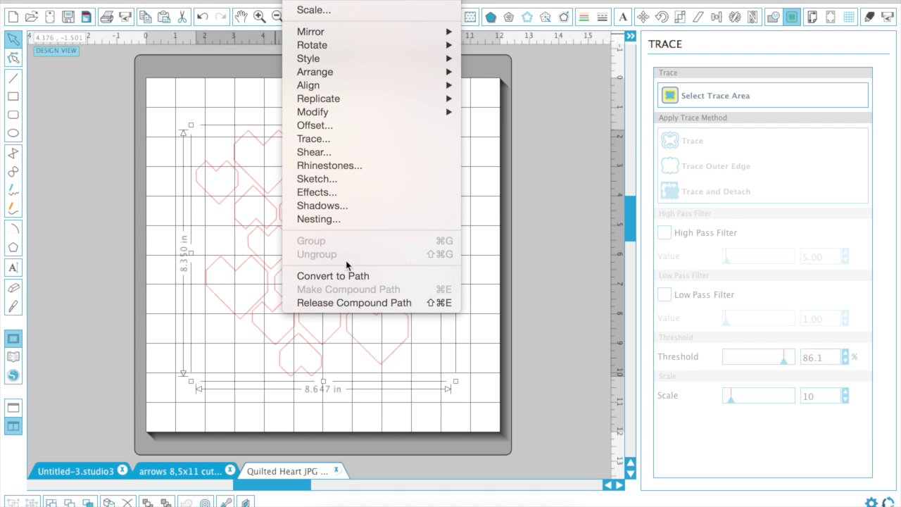
click(355, 304)
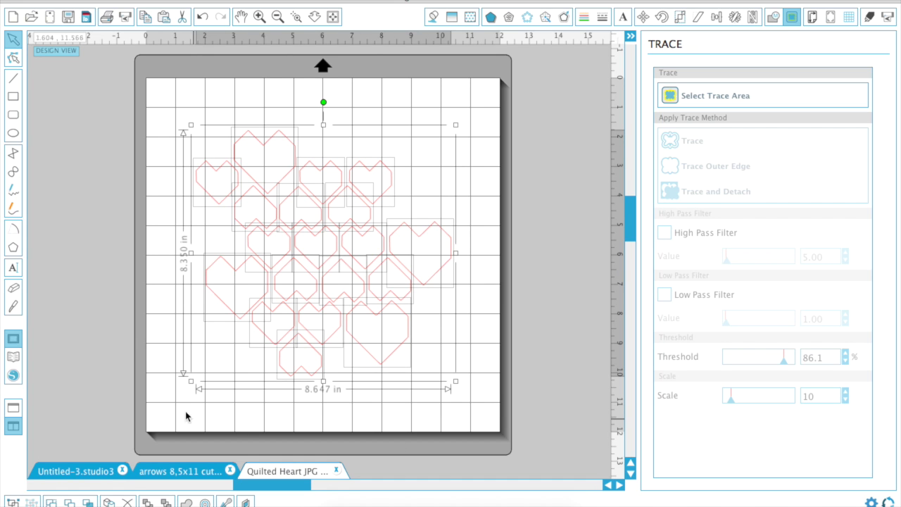
click(531, 235)
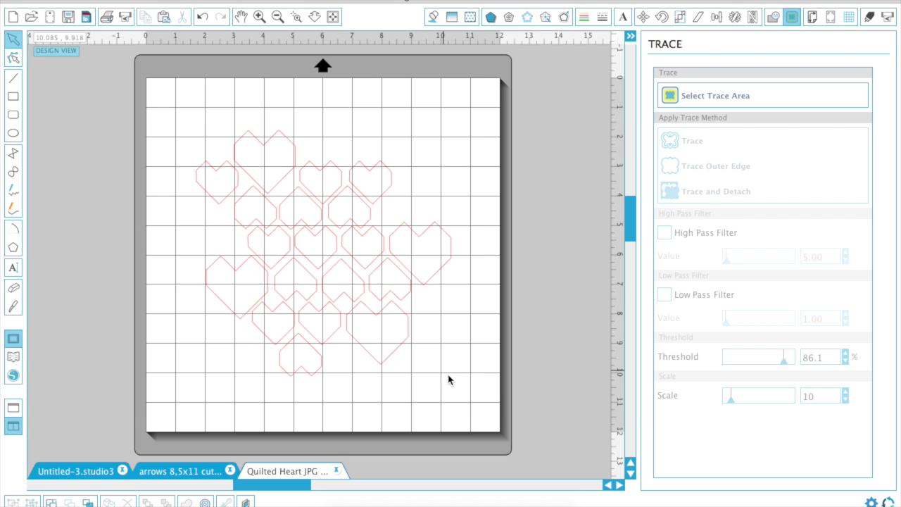
Delete all the traced hearts except the large one near the top of the page.
drag(491, 405, 209, 225)
key(Delete)
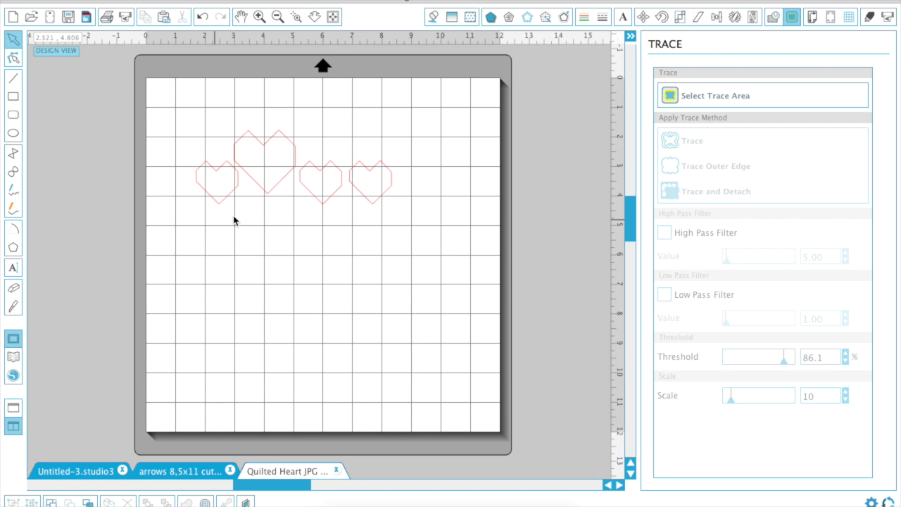
click(317, 179)
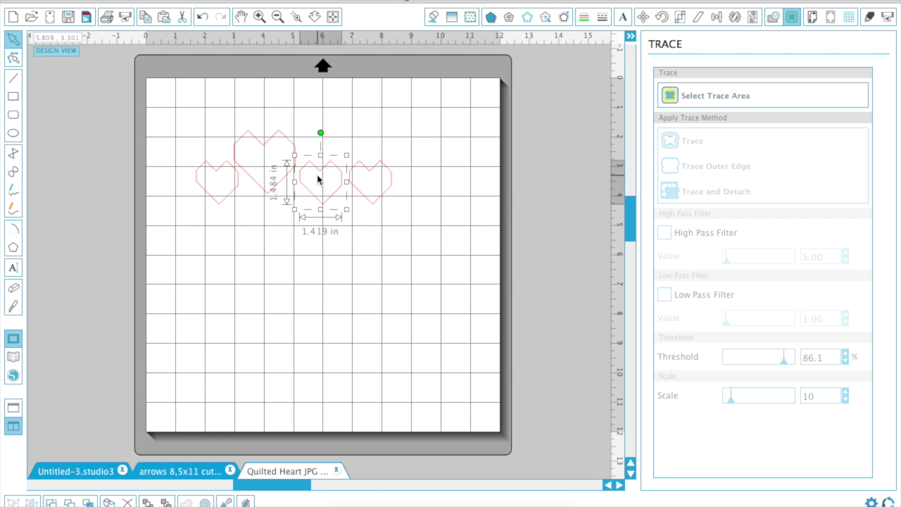
key(Delete)
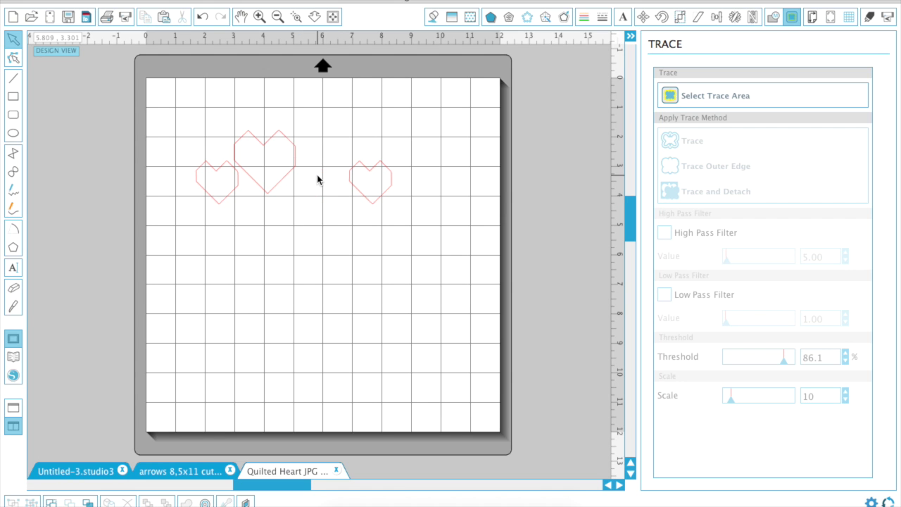
click(355, 172)
key(Delete)
click(225, 201)
key(Delete)
Enlarge the remaining heart to about 10.7 in wide by 11.1 in high and center it on the page.
click(261, 179)
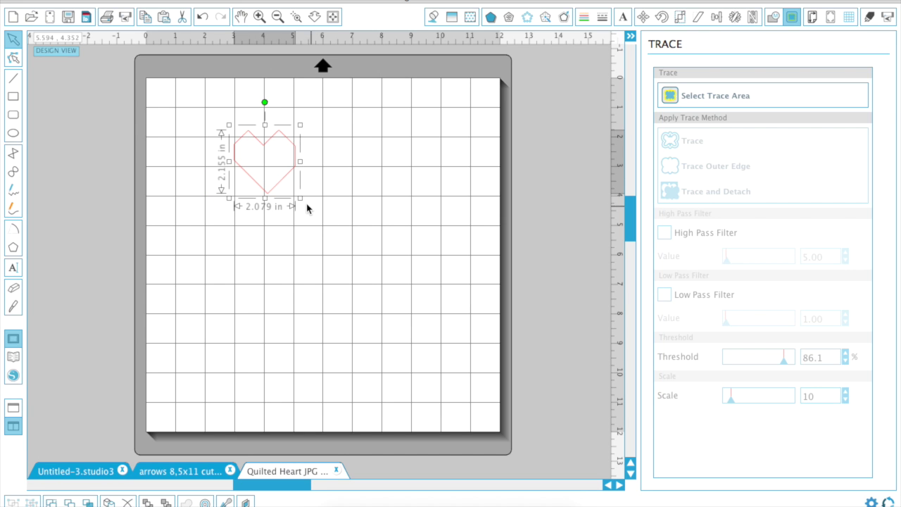
drag(300, 200, 494, 400)
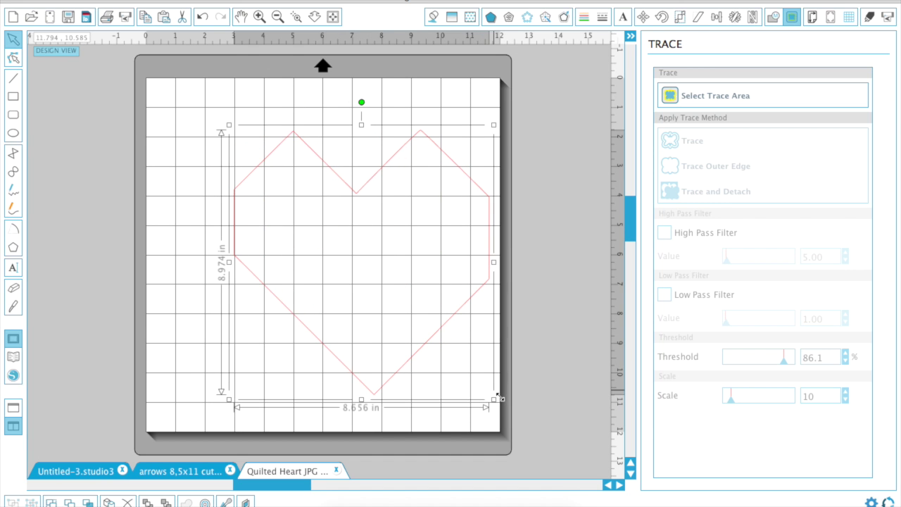
drag(441, 338, 376, 305)
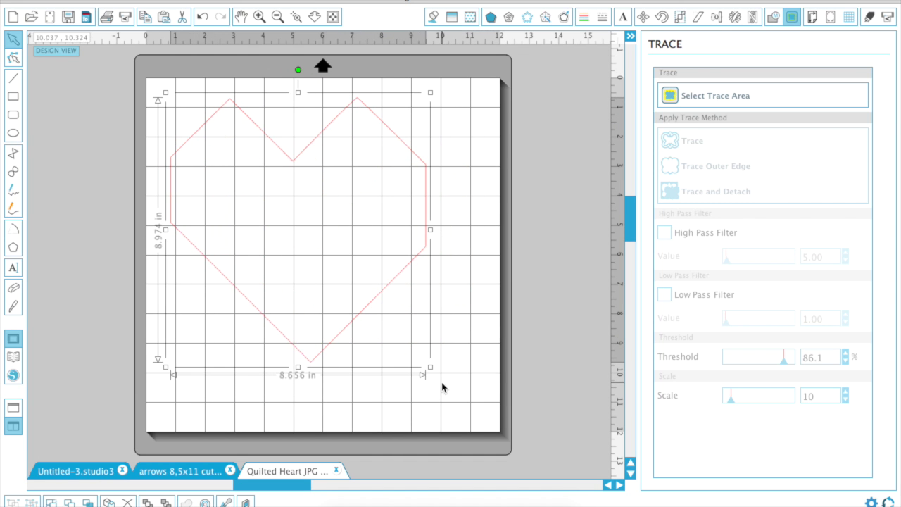
drag(429, 368, 496, 423)
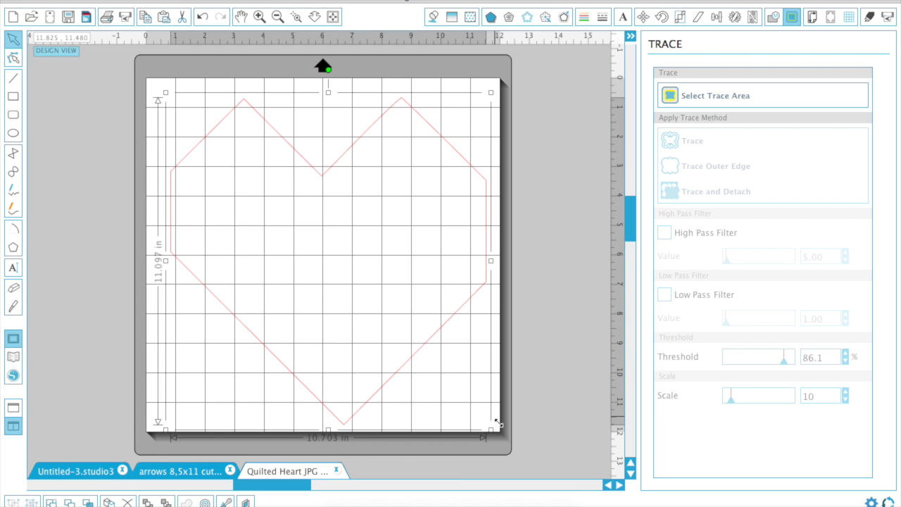
click(380, 297)
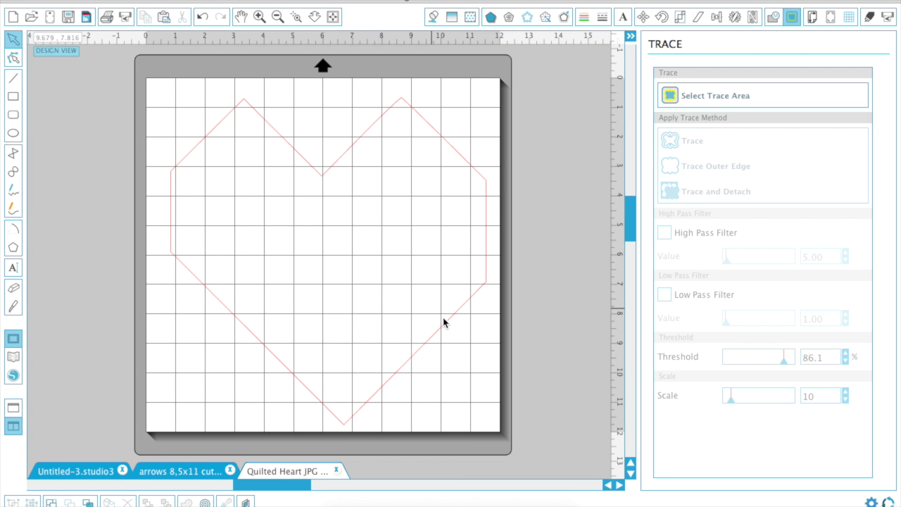
drag(452, 329, 450, 322)
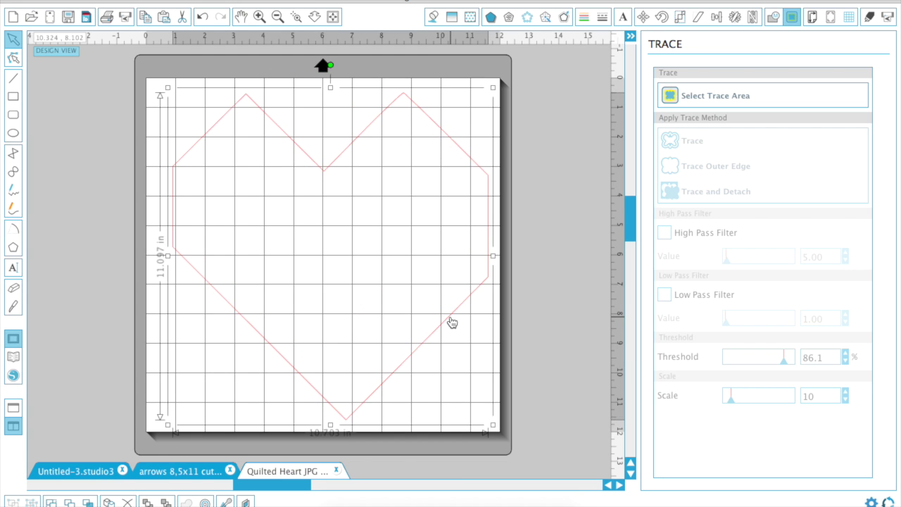
click(544, 313)
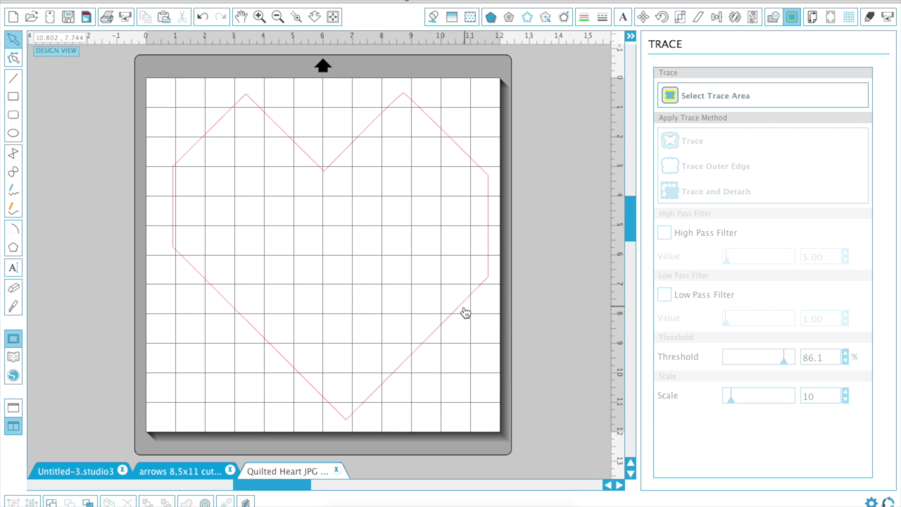
drag(462, 312, 456, 311)
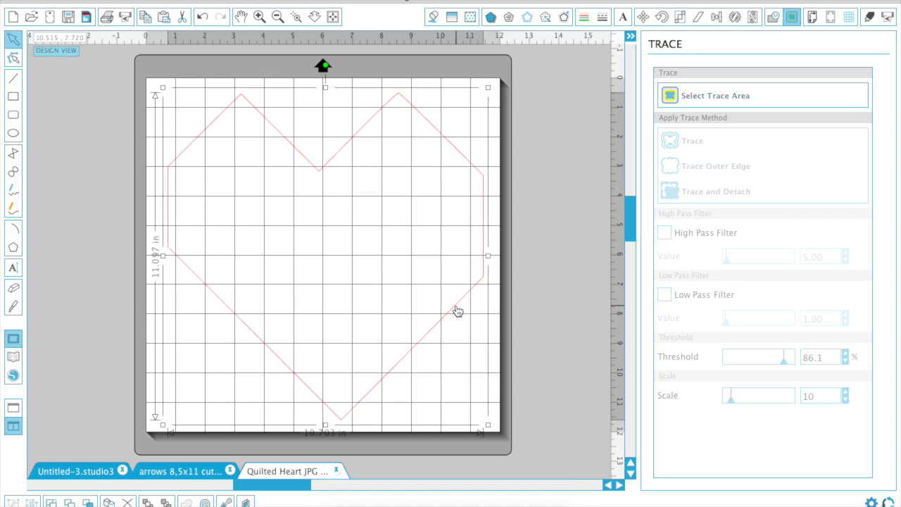
Switch to the arrows document and release the compound path of the traced arrows.
click(93, 475)
click(150, 475)
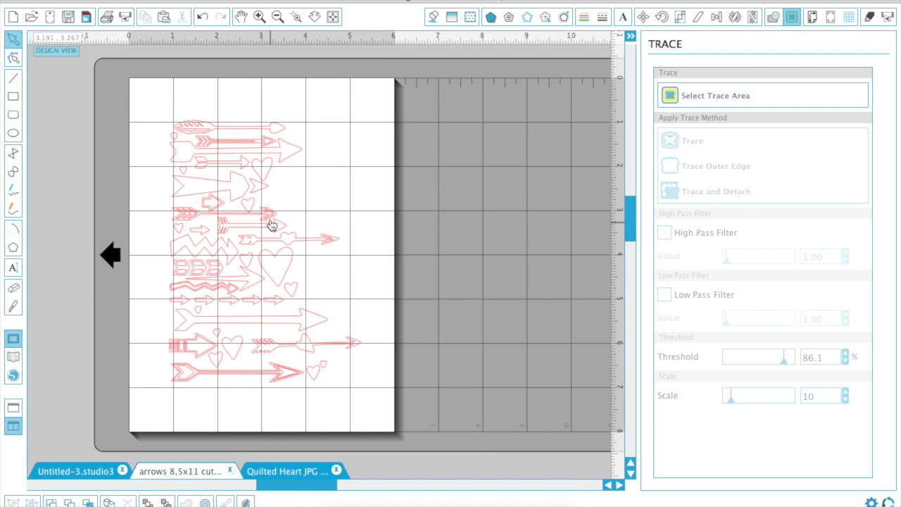
click(244, 155)
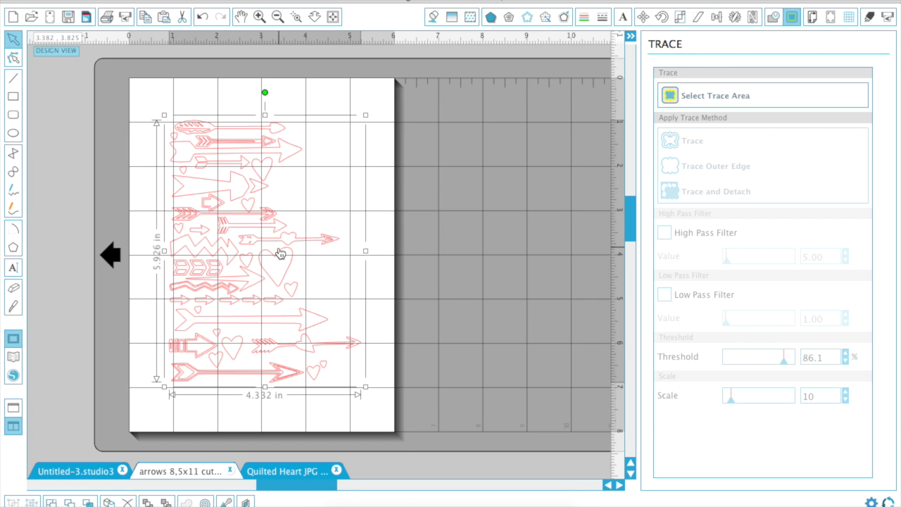
click(303, 0)
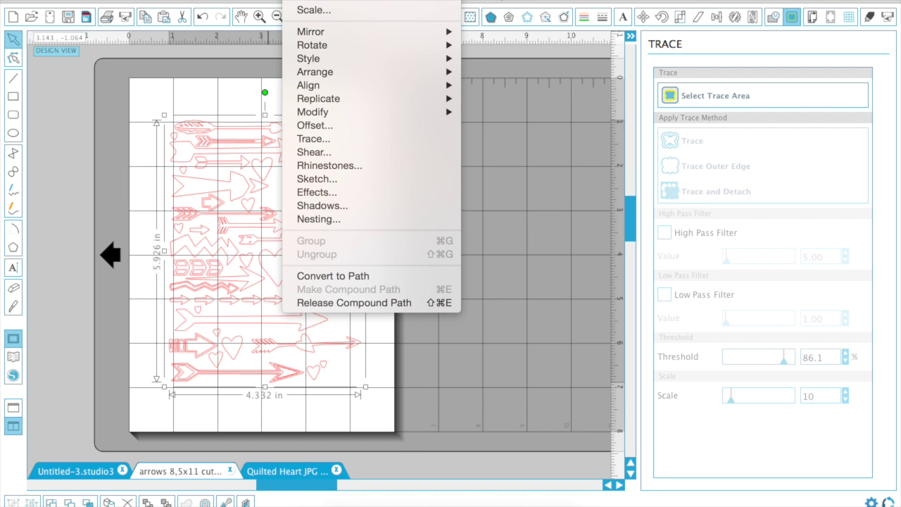
click(336, 307)
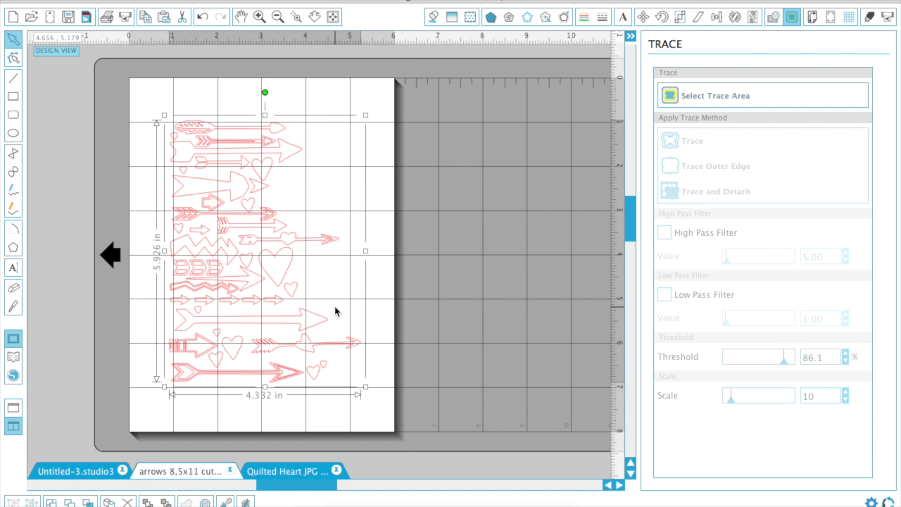
click(412, 297)
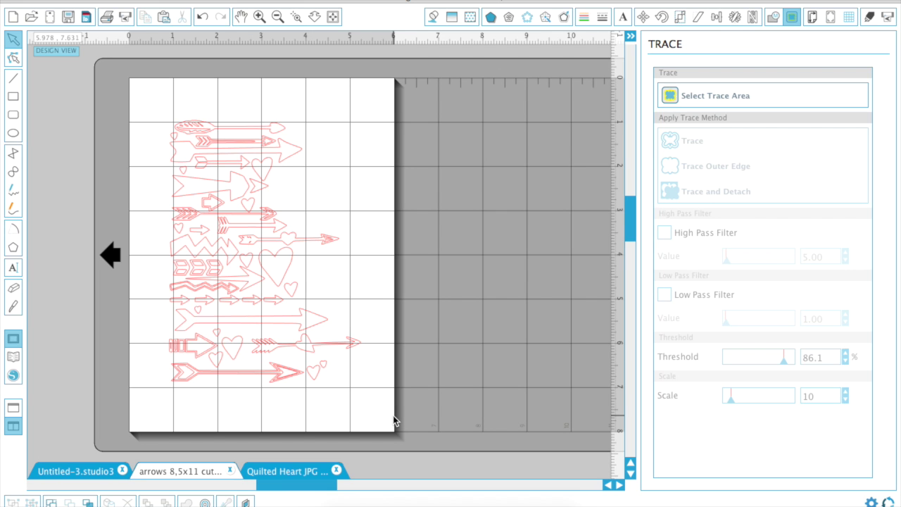
Delete all the traced arrows, hearts and leftover fragments except the arrow with a heart in the middle of its shaft.
drag(396, 429, 161, 267)
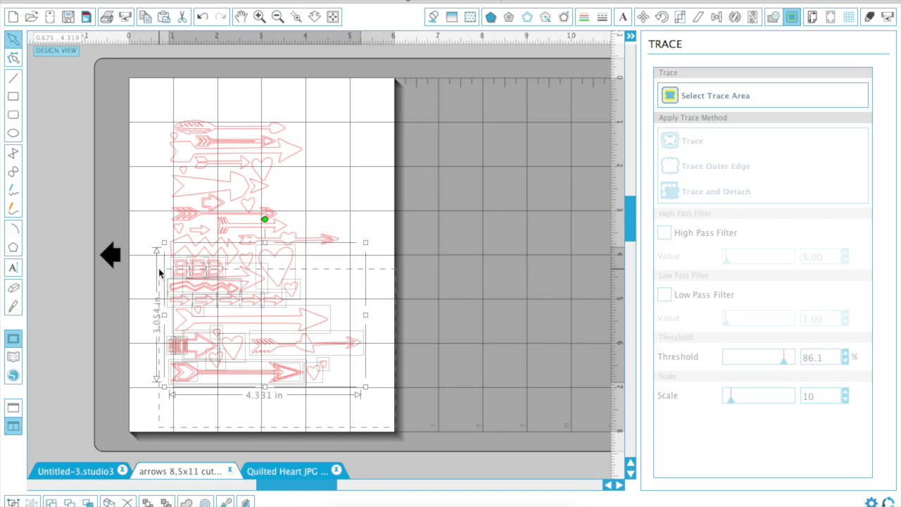
key(Delete)
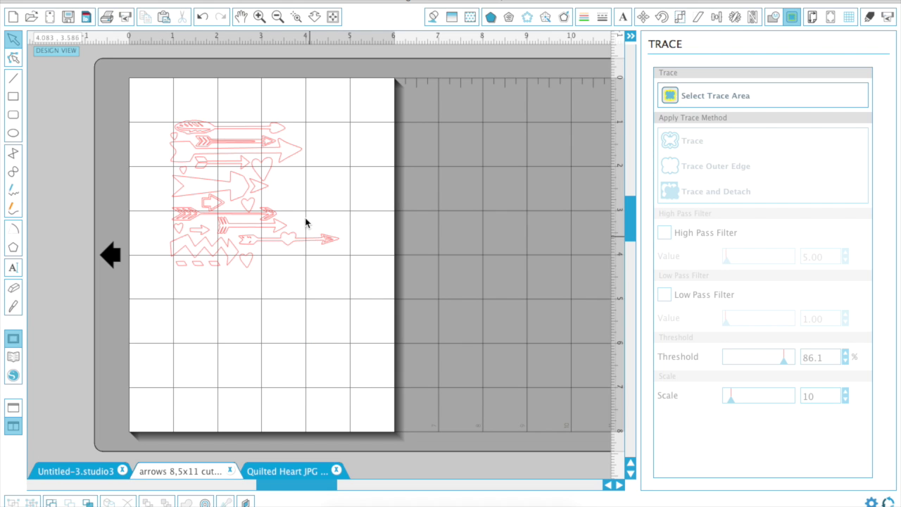
drag(144, 86, 325, 218)
key(Delete)
drag(145, 198, 217, 311)
key(Delete)
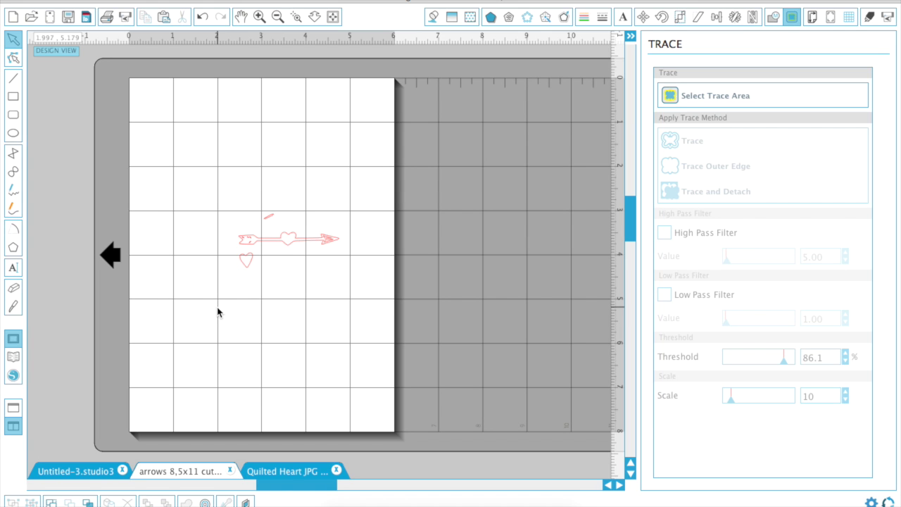
click(244, 260)
key(Delete)
click(270, 217)
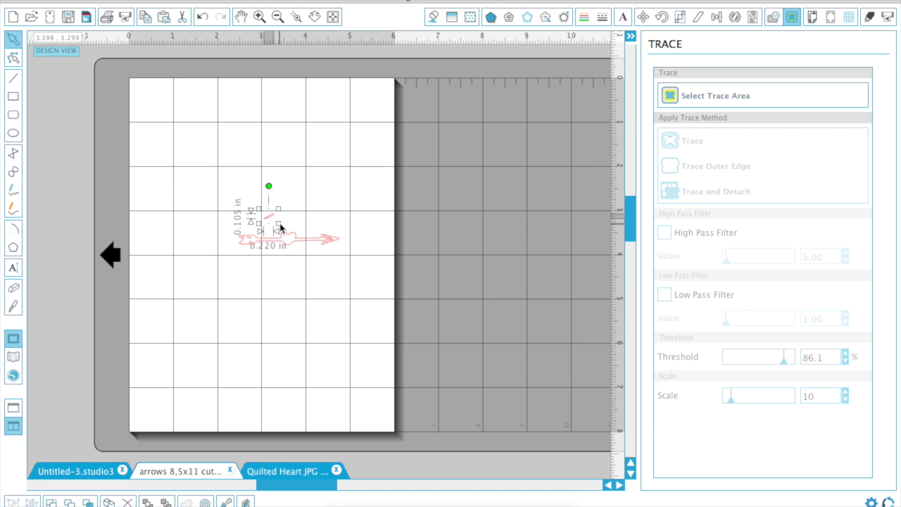
key(Delete)
Combine all pieces of the remaining heart arrow into one compound path.
drag(352, 273, 210, 213)
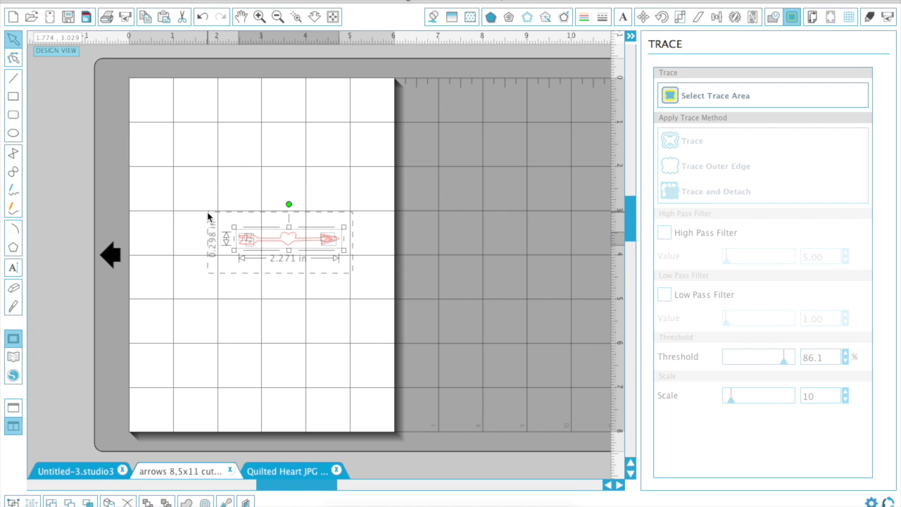
right_click(281, 239)
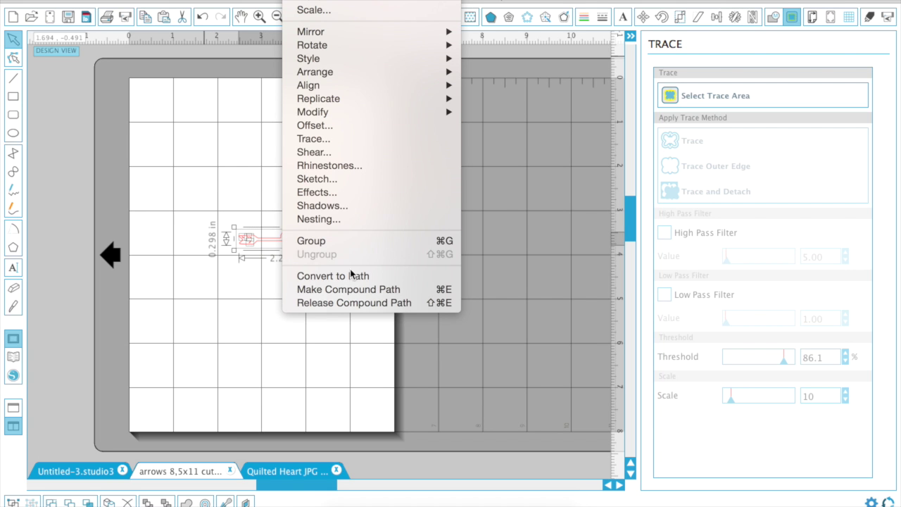
click(353, 289)
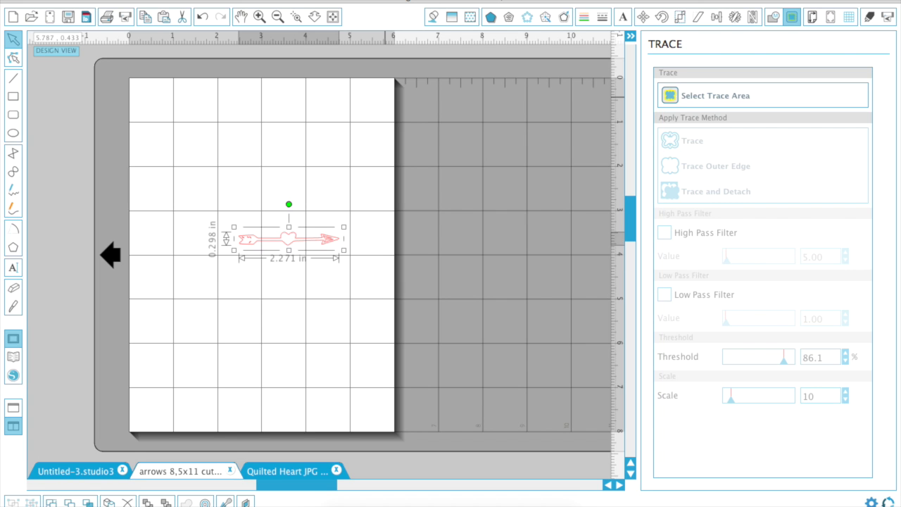
Set the arrows document's page size to 8.5 in wide and 11 in high.
click(812, 16)
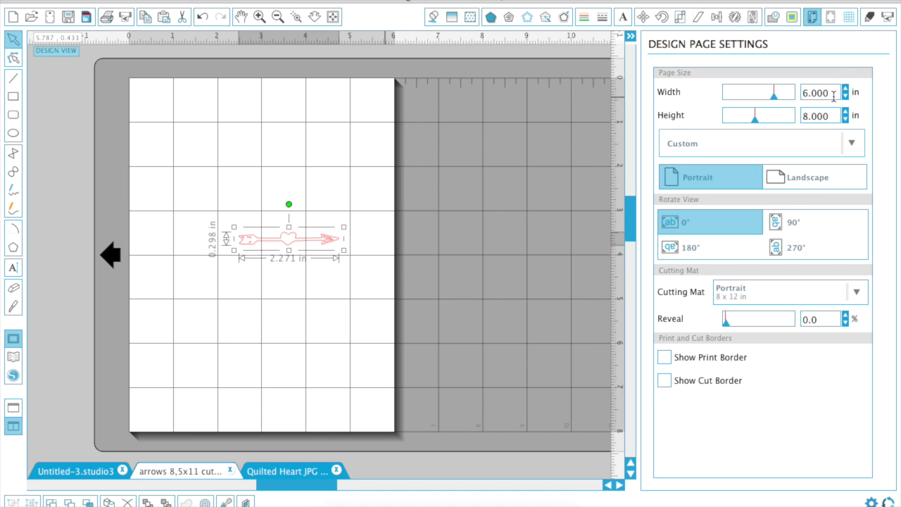
drag(833, 96, 789, 95)
text(8.5)
drag(839, 114, 800, 117)
text(11)
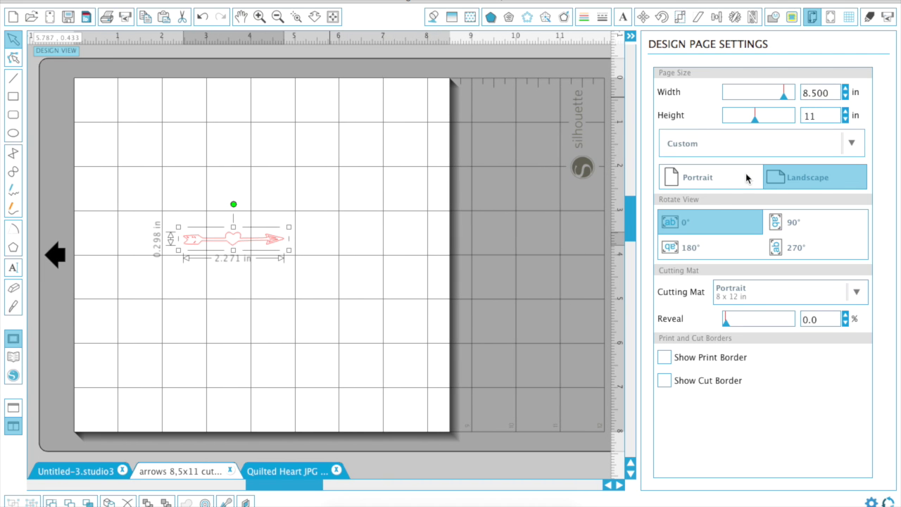
key(Return)
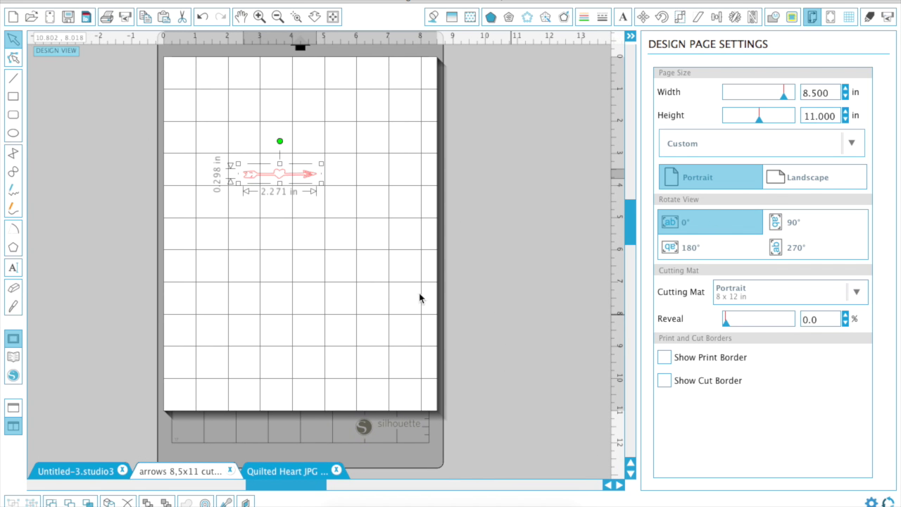
Enlarge the heart arrow to about 7.8 in wide by 1.0 in high and place it across the top of the page.
drag(325, 190, 444, 265)
click(310, 184)
click(310, 185)
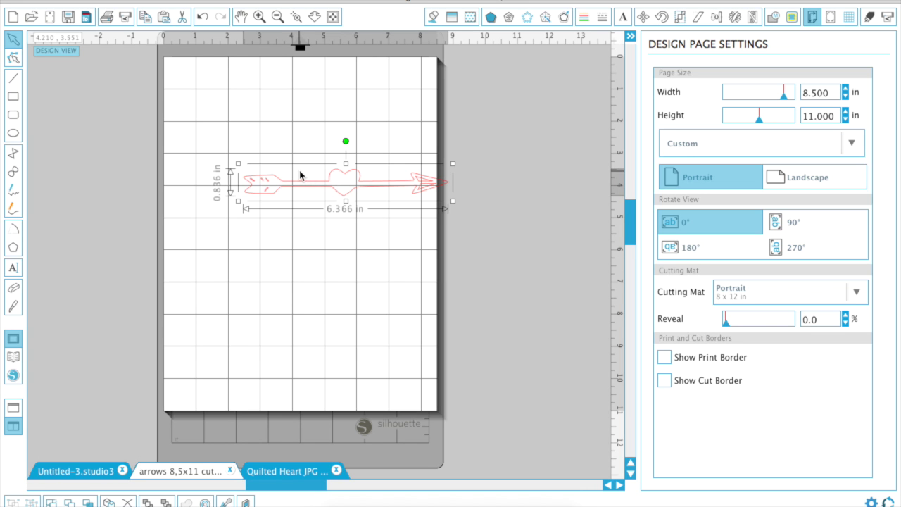
drag(338, 177, 299, 86)
drag(407, 106, 429, 110)
drag(317, 93, 305, 82)
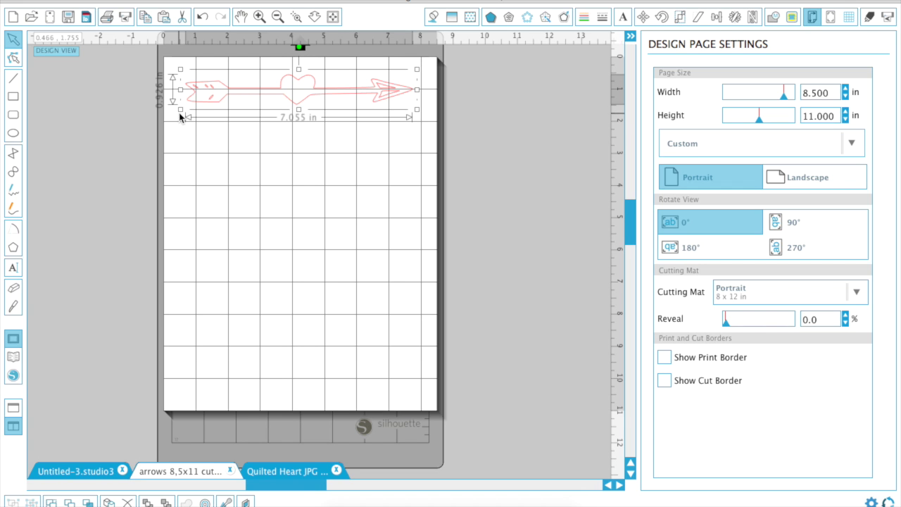
drag(180, 109, 171, 115)
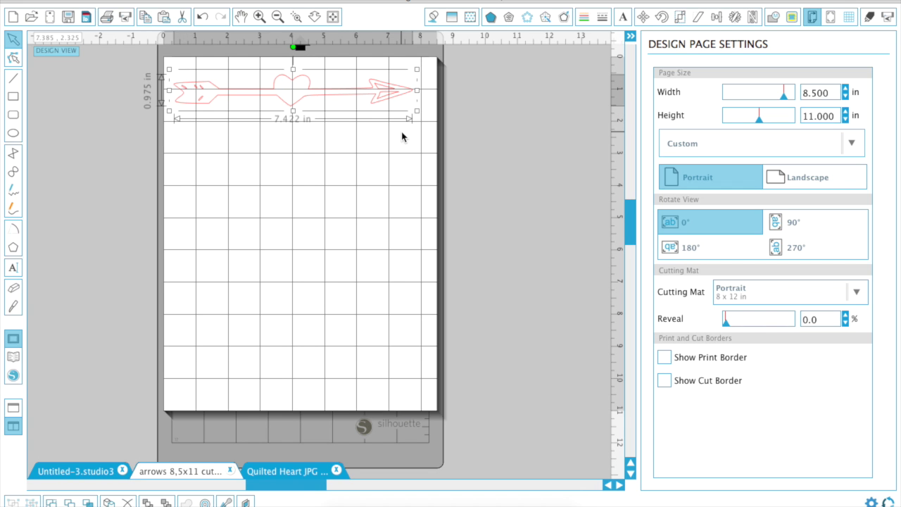
drag(416, 111, 429, 118)
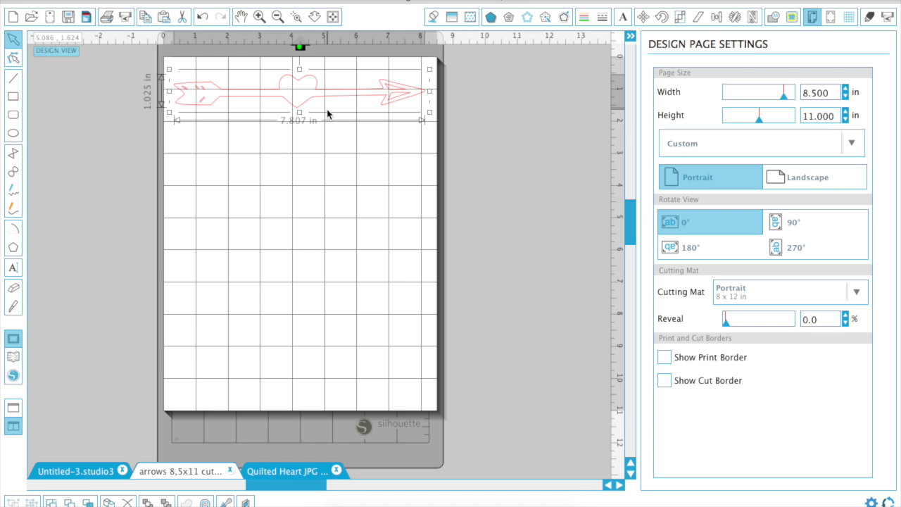
Make two copies of the heart arrow and arrange them below the original in separate rows across the page.
key(ctrl+d)
drag(328, 117, 300, 133)
key(ctrl+d)
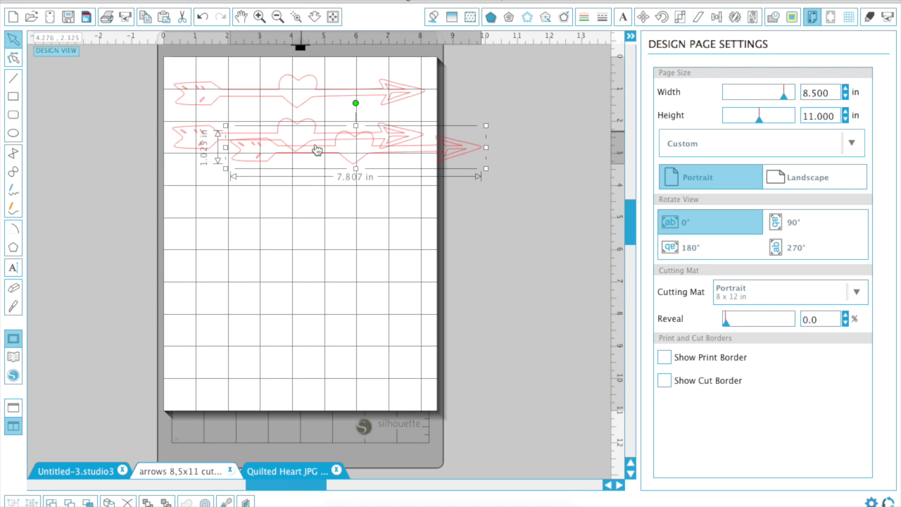
drag(363, 148, 352, 206)
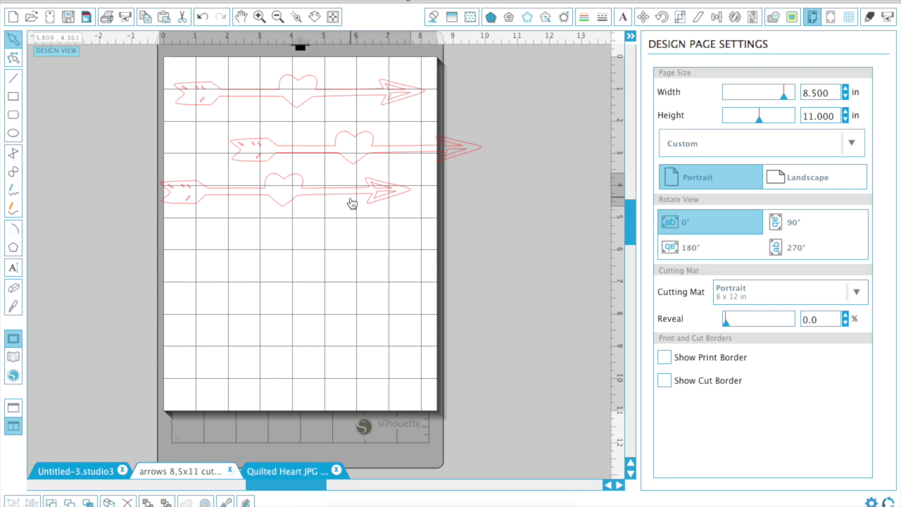
click(357, 148)
drag(364, 136, 313, 135)
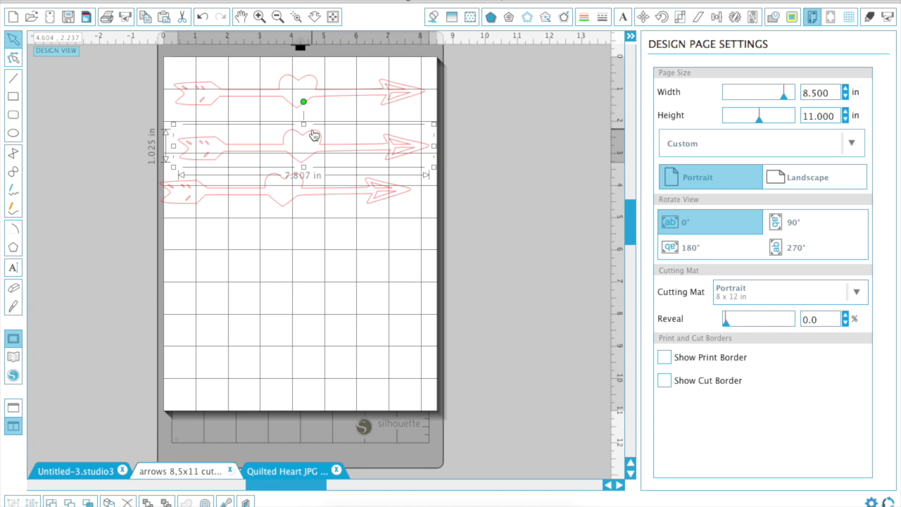
drag(289, 199, 302, 204)
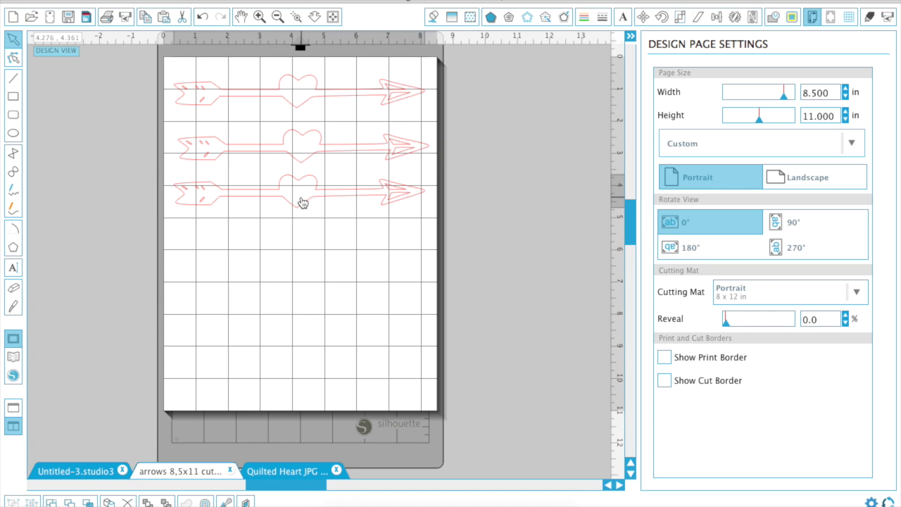
Paste three more heart arrows and stack them below the existing three, roughly left-aligned, down to about 9 in on the page.
click(303, 233)
key(super+v)
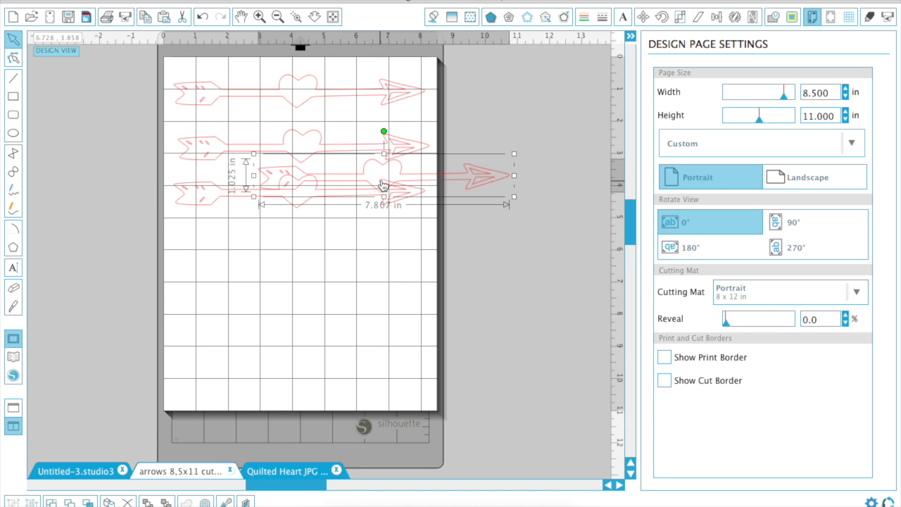
drag(374, 169, 287, 226)
key(super+v)
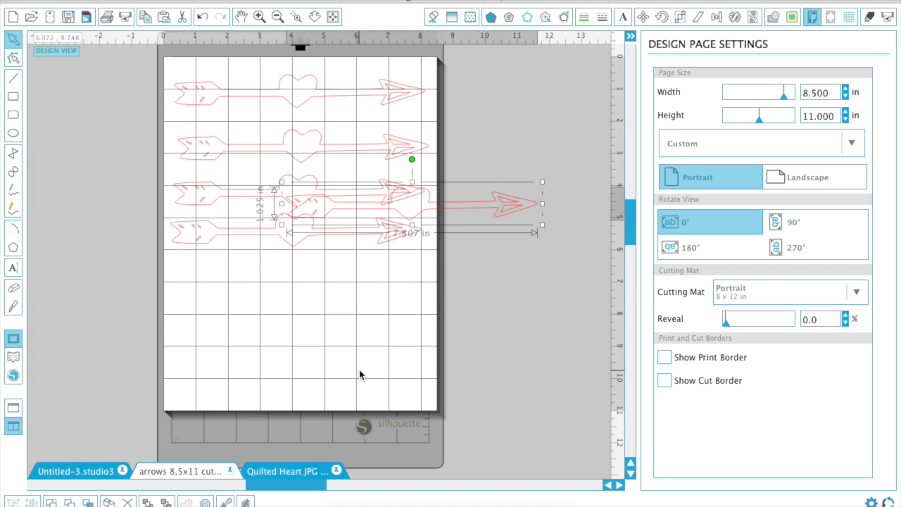
drag(422, 209, 395, 298)
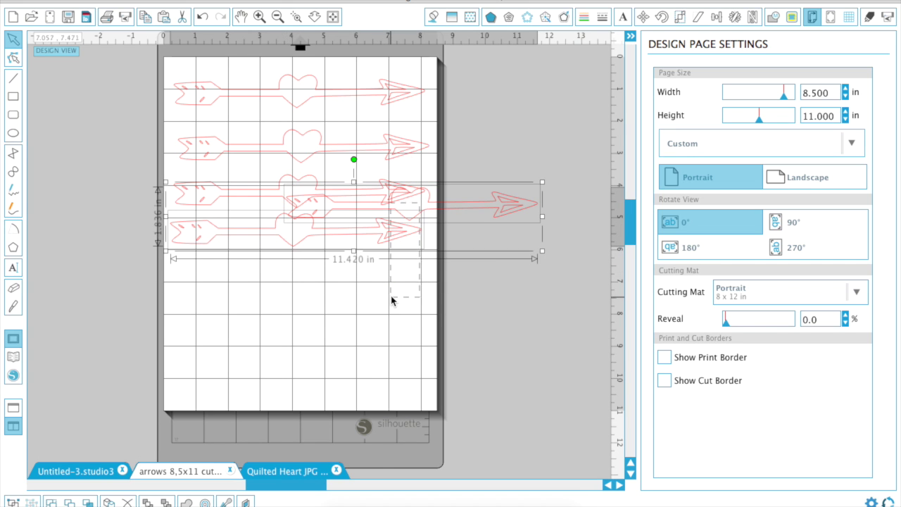
click(478, 338)
drag(428, 202, 314, 282)
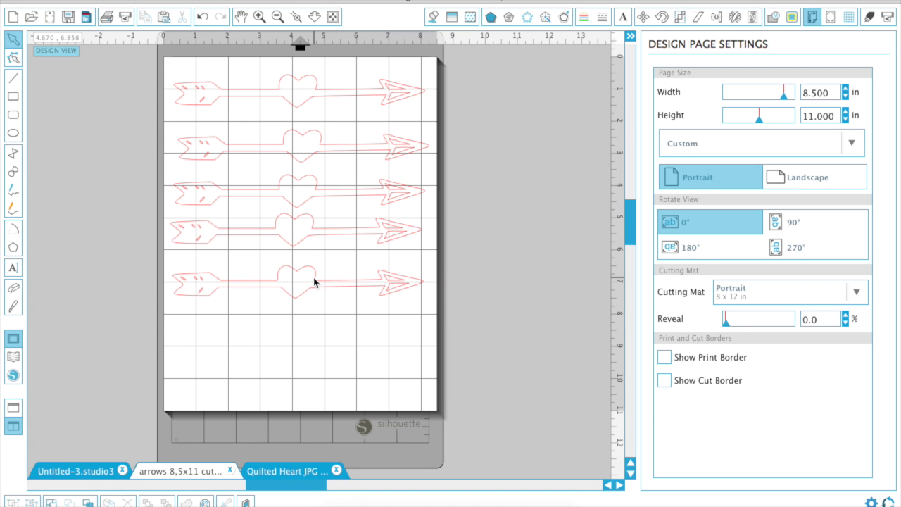
key(ctrl+v)
drag(449, 266, 339, 330)
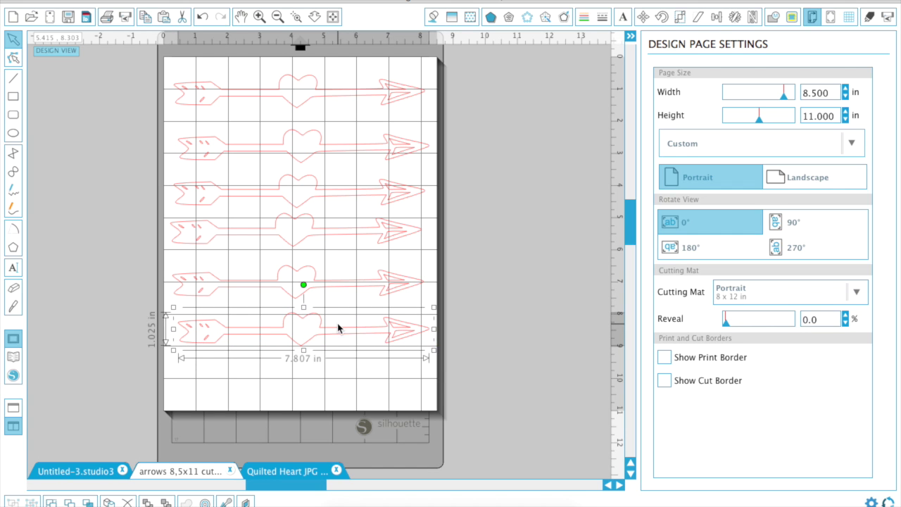
click(539, 214)
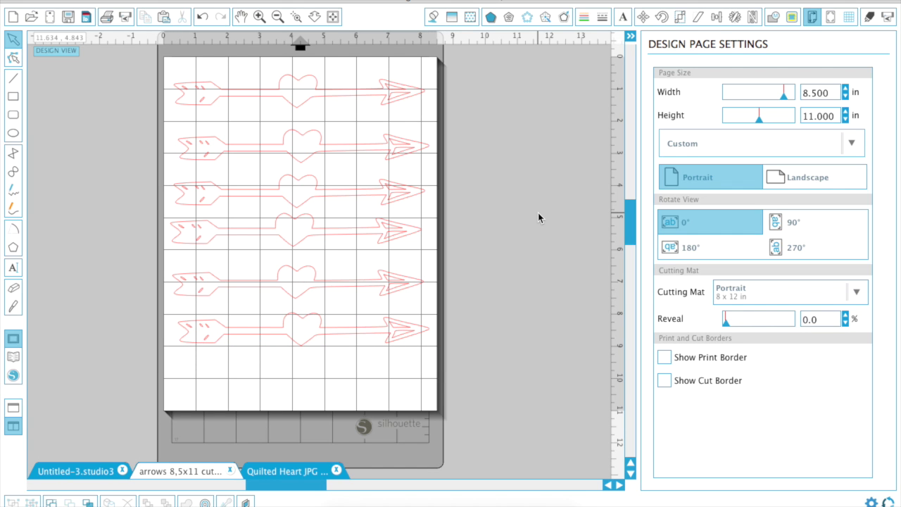